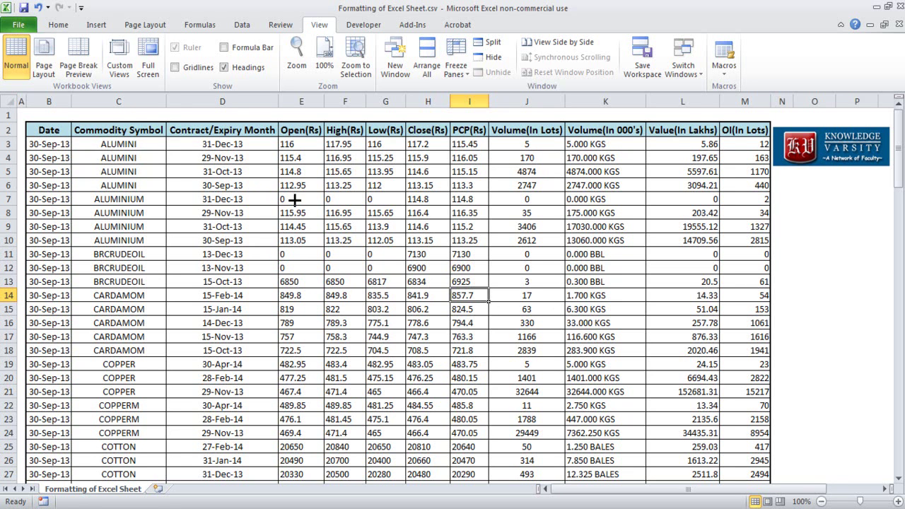
Select the Low(Rs) header cell G2.
{"action": "left_click_drag", "start_coordinate": [338, 131], "coordinate": [457, 130]}
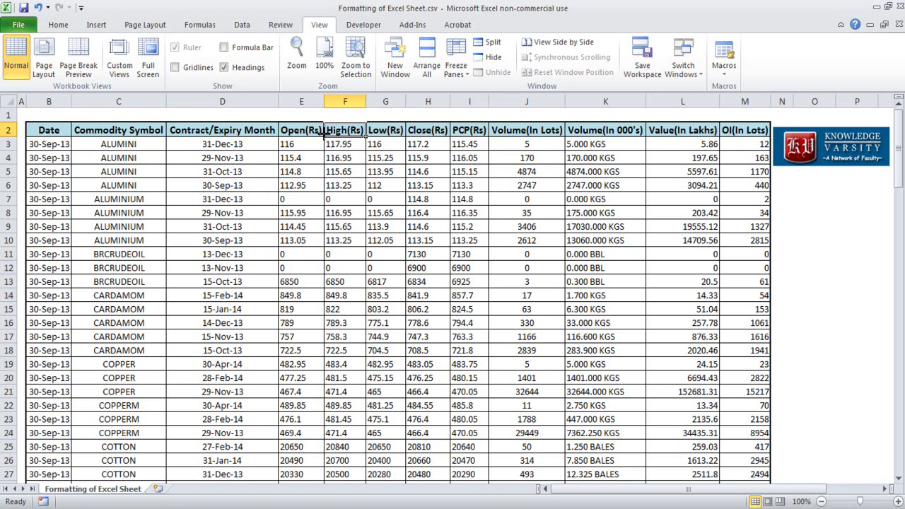
{"action": "left_click", "coordinate": [320, 240]}
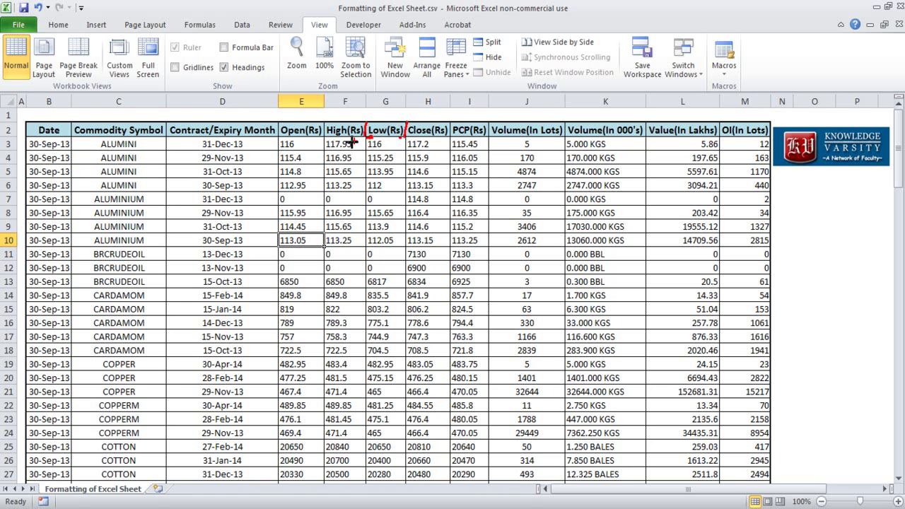
{"action": "left_click", "coordinate": [385, 241]}
{"action": "left_click", "coordinate": [389, 130]}
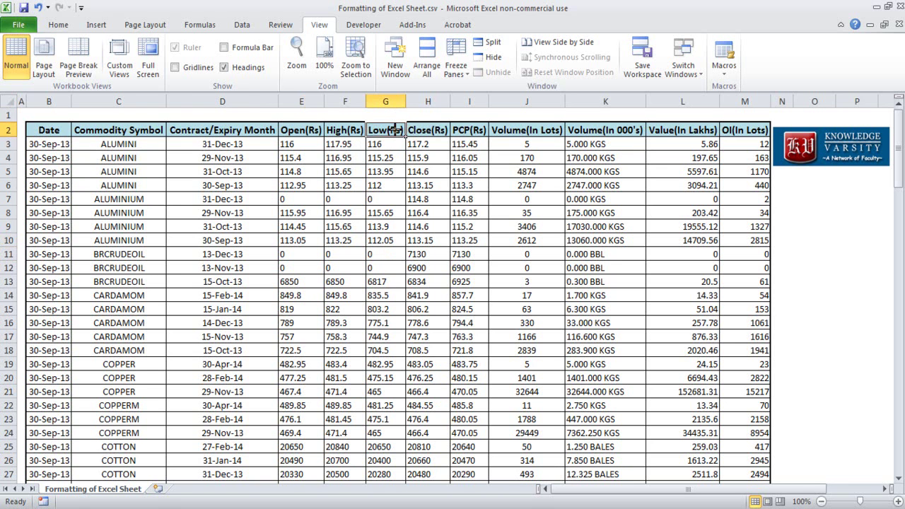
Format G2 as Text and set its horizontal alignment to Left (Indent).
{"action": "right_click", "coordinate": [395, 130]}
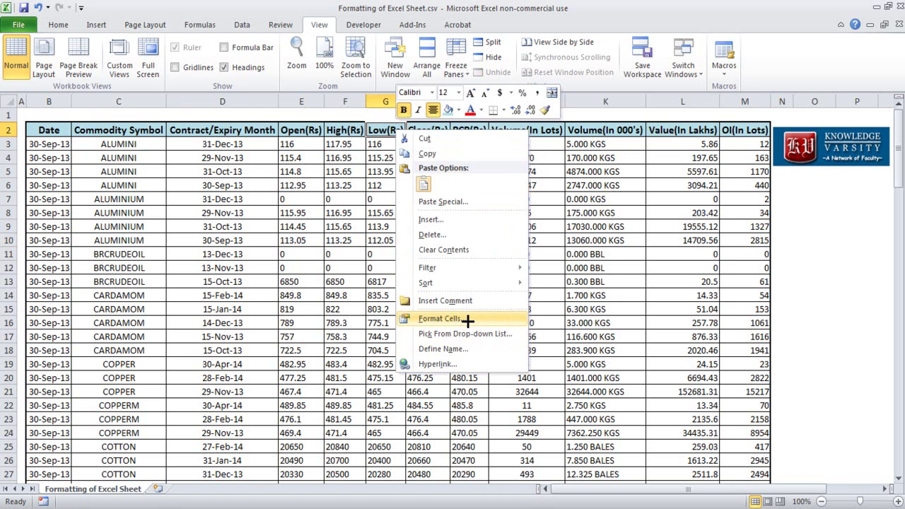
{"action": "key", "text": "Escape"}
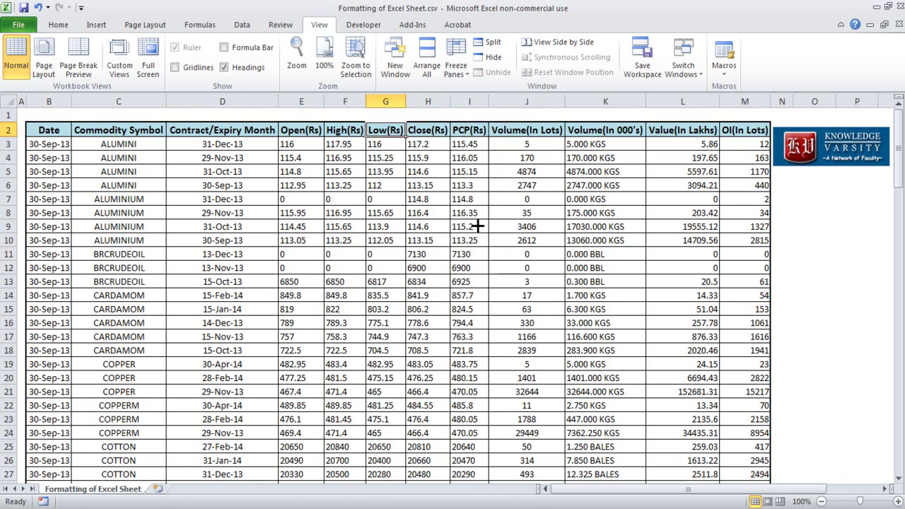
{"action": "right_click", "coordinate": [380, 125]}
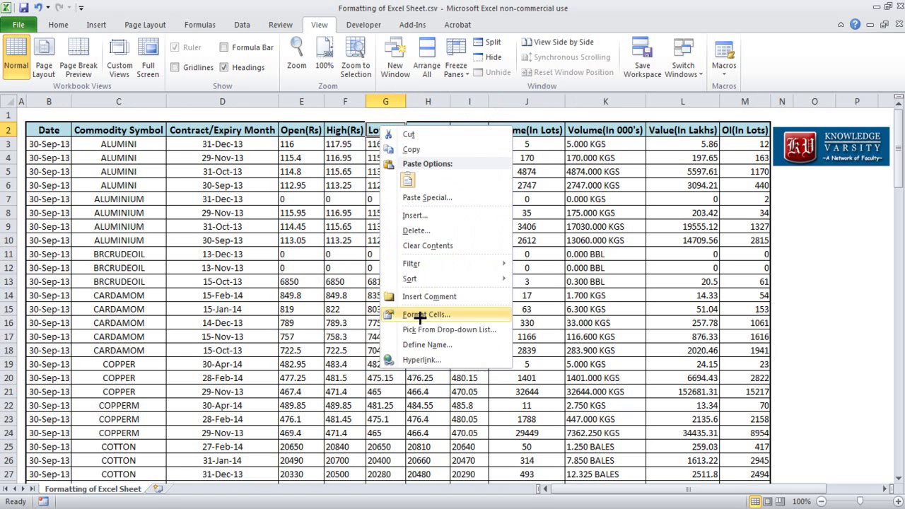
{"action": "left_click", "coordinate": [420, 316]}
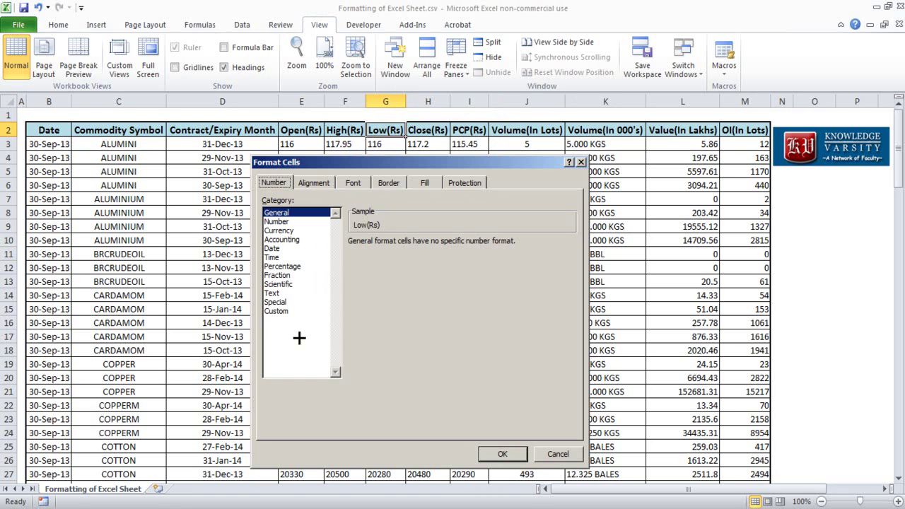
{"action": "left_click", "coordinate": [282, 293]}
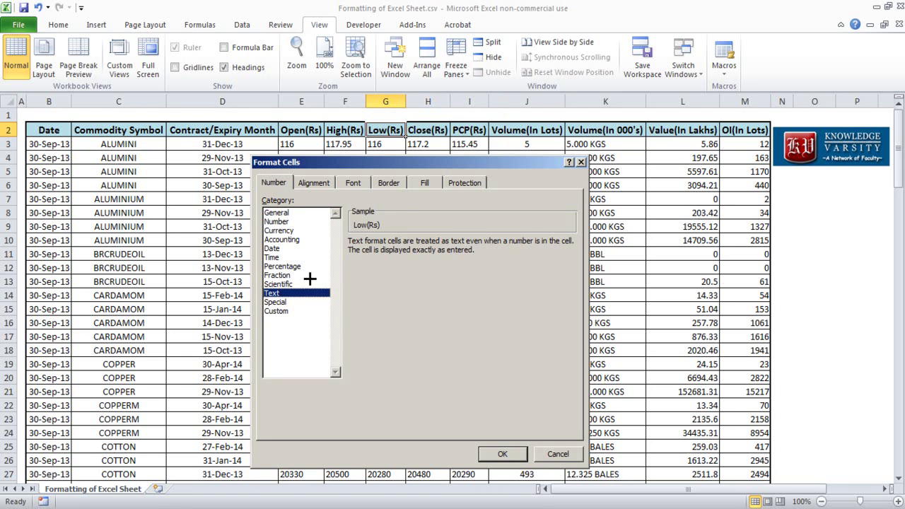
{"action": "left_click", "coordinate": [400, 183]}
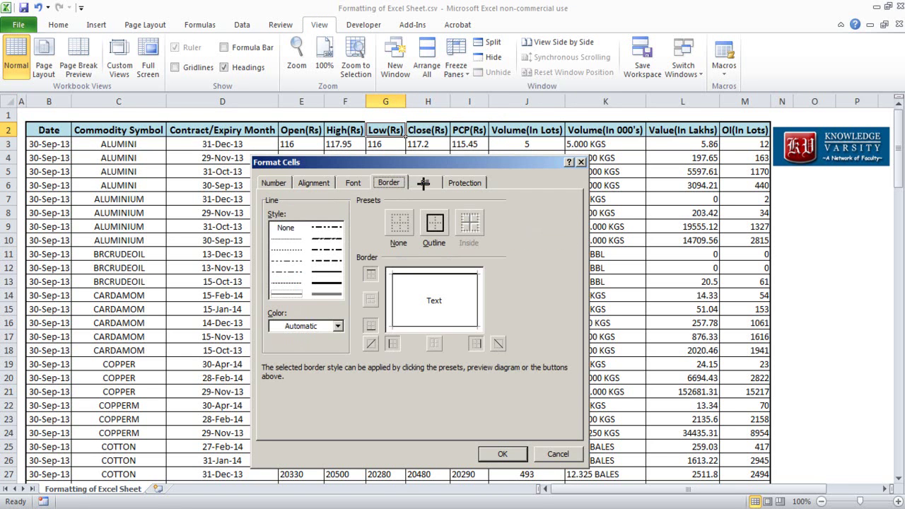
{"action": "left_click", "coordinate": [328, 183]}
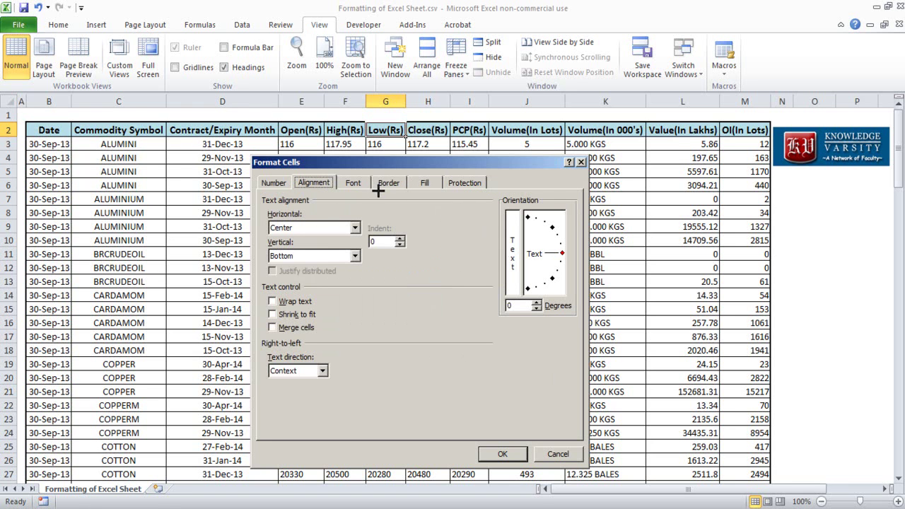
{"action": "left_click", "coordinate": [400, 238]}
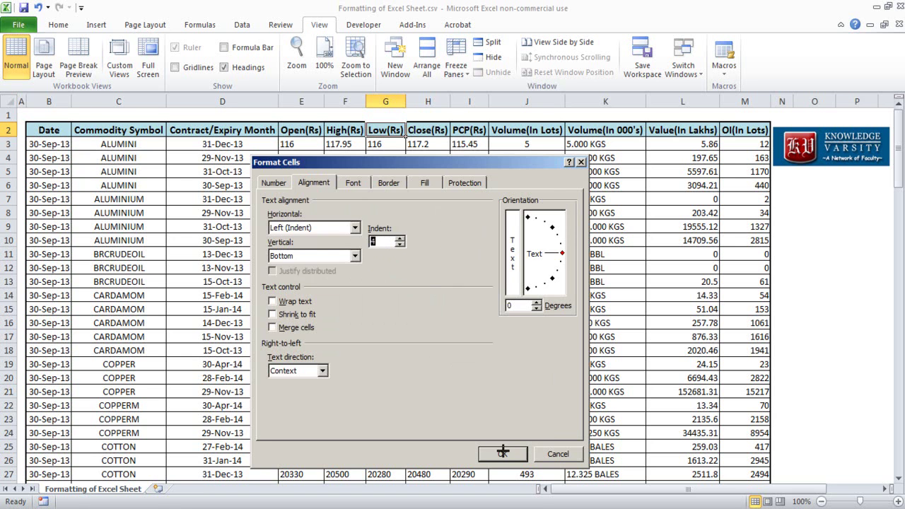
{"action": "left_click", "coordinate": [502, 453]}
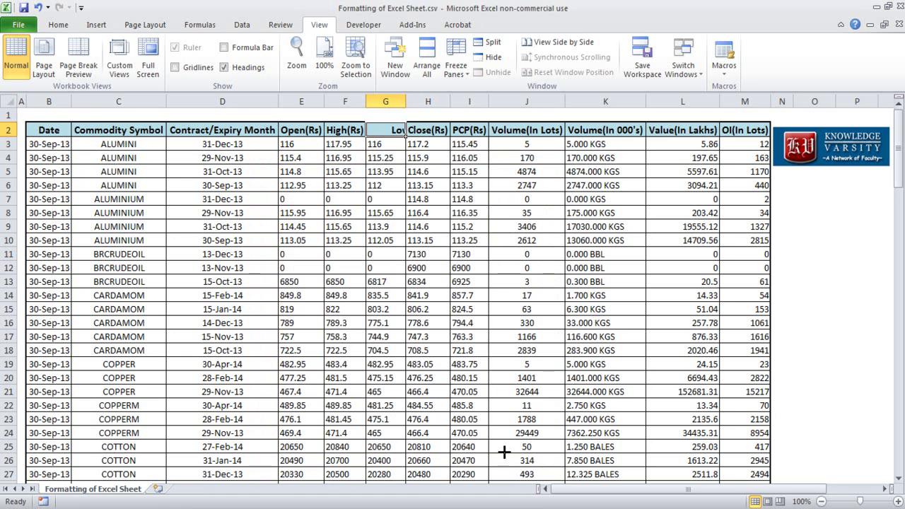
Autofit column G so the Low(Rs) header fits, then reselect G2.
{"action": "double_click", "coordinate": [405, 102]}
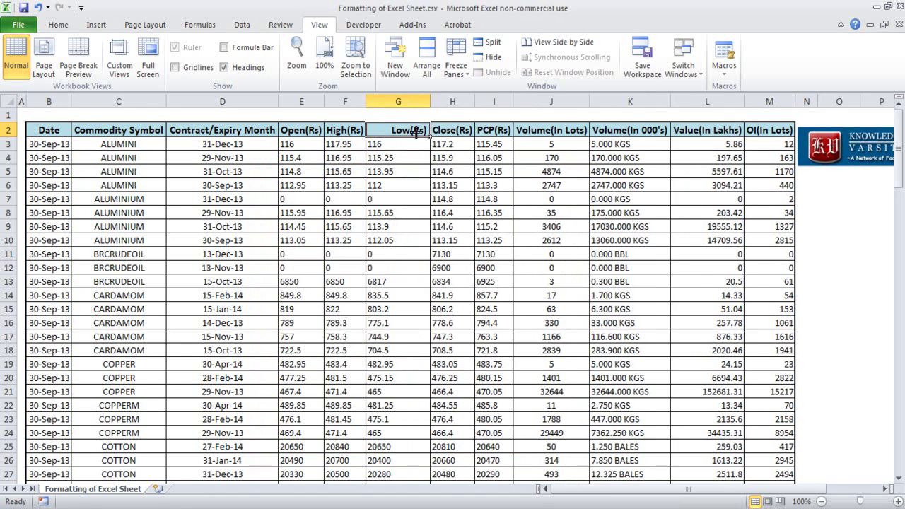
{"action": "left_click", "coordinate": [381, 148], "text": "shift"}
{"action": "left_click", "coordinate": [393, 130]}
Set the Low(Rs) header to Right (Indent) alignment with indent 5.
{"action": "right_click", "coordinate": [394, 130]}
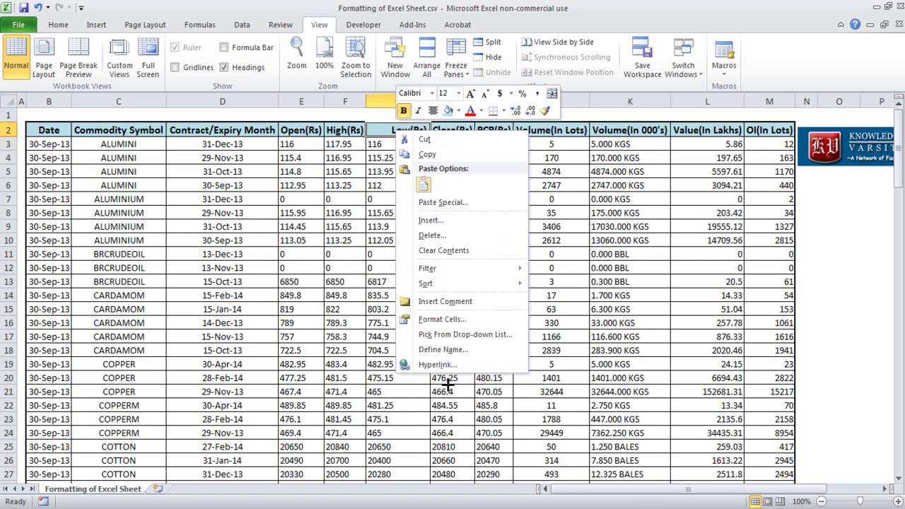
{"action": "left_click", "coordinate": [447, 321]}
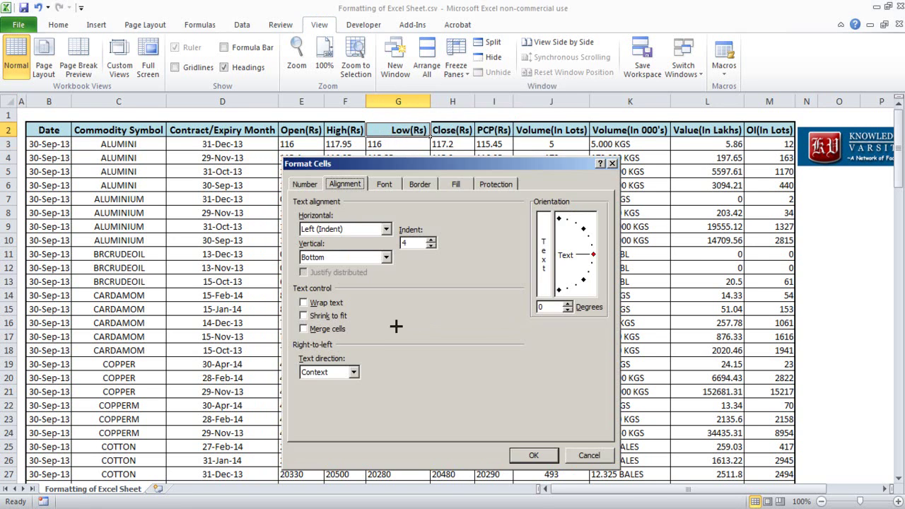
{"action": "left_click", "coordinate": [382, 229]}
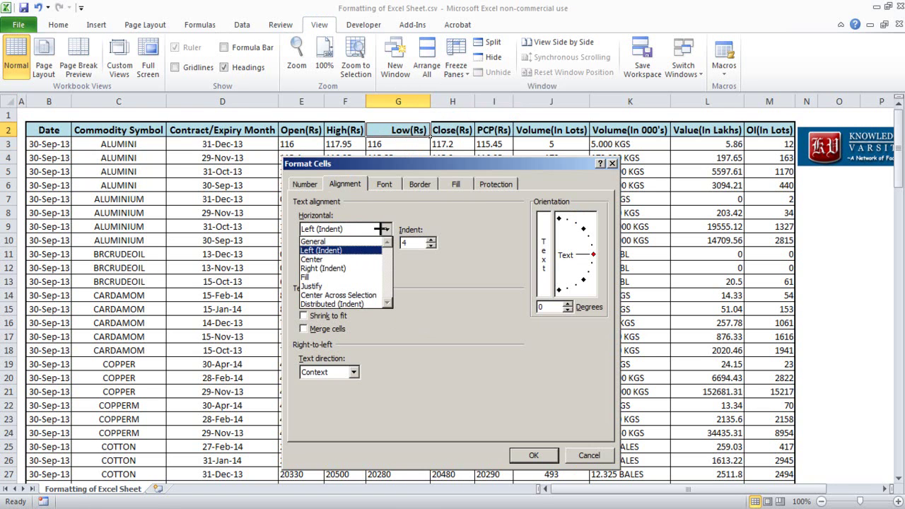
{"action": "left_click", "coordinate": [364, 269]}
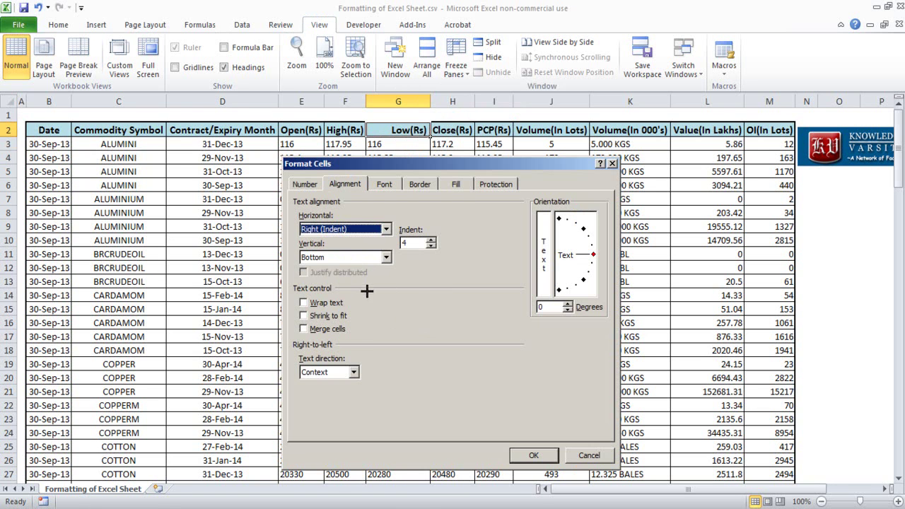
{"action": "left_click", "coordinate": [430, 240]}
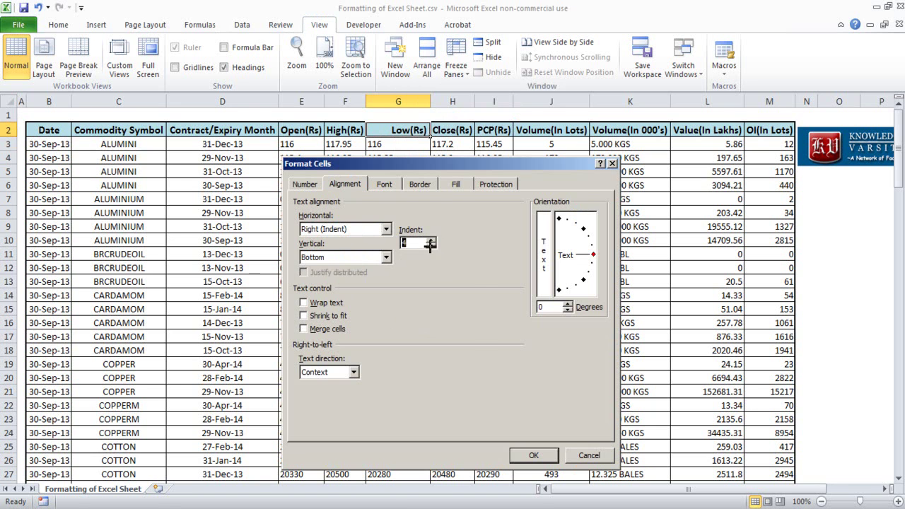
{"action": "left_click", "coordinate": [534, 456]}
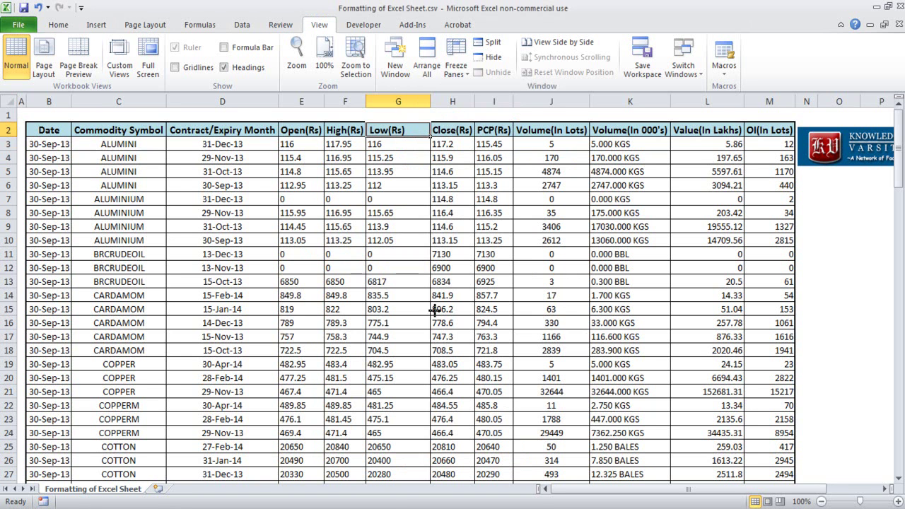
Look through the Border, Fill and Protection settings of Format Cells for G2.
{"action": "right_click", "coordinate": [397, 129]}
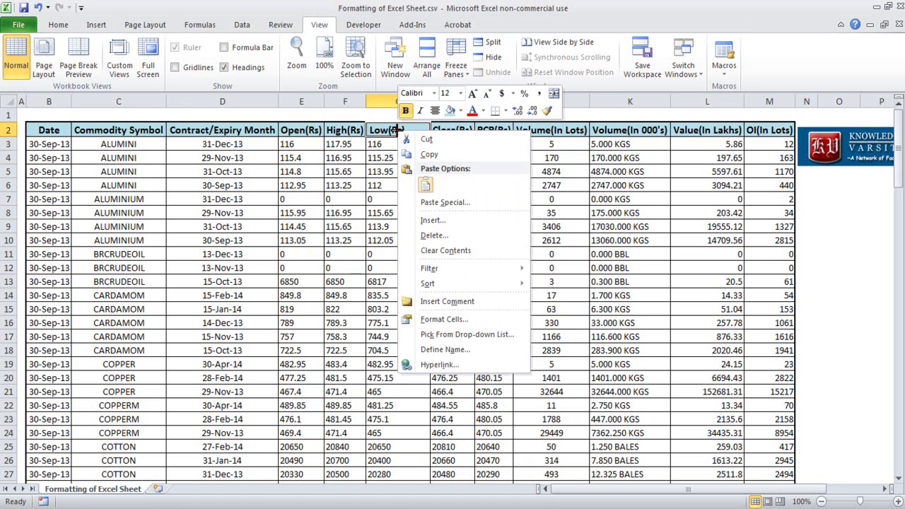
{"action": "left_click", "coordinate": [421, 324]}
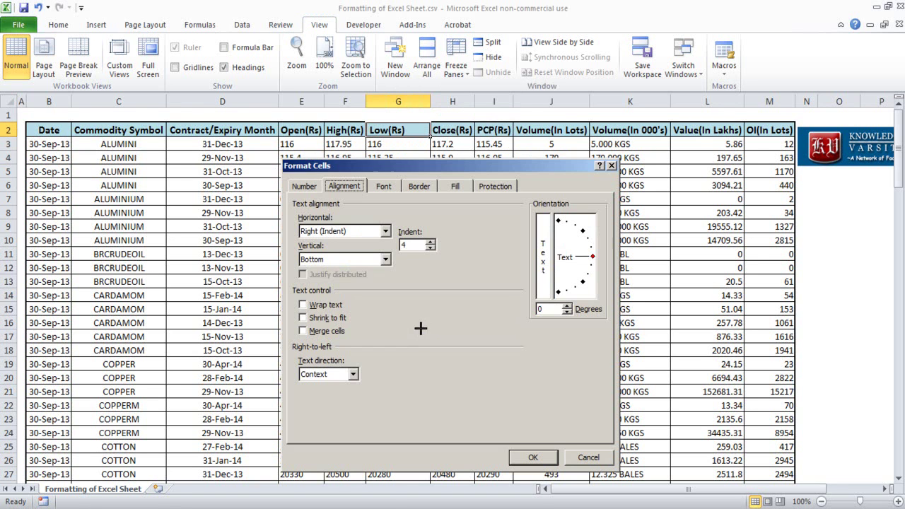
{"action": "left_click", "coordinate": [419, 185]}
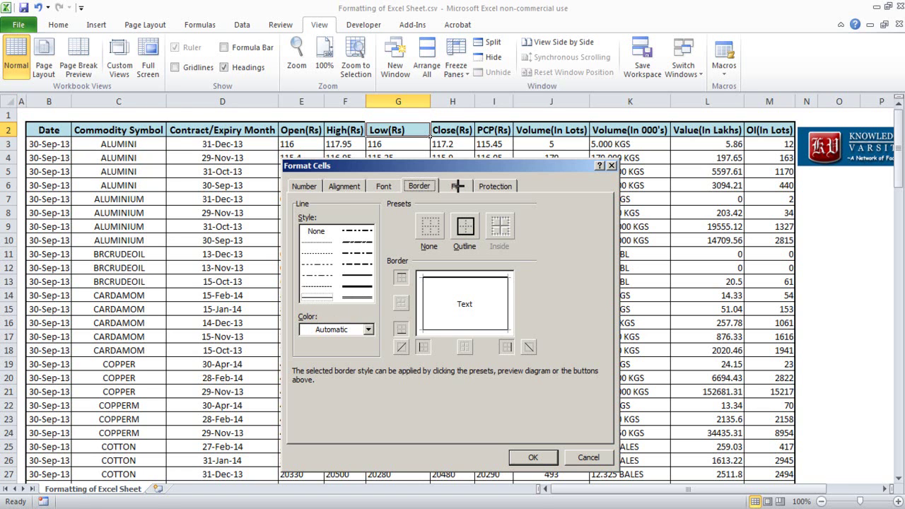
{"action": "left_click", "coordinate": [457, 186]}
{"action": "left_click", "coordinate": [503, 183]}
{"action": "left_click", "coordinate": [458, 186]}
{"action": "left_click", "coordinate": [516, 245]}
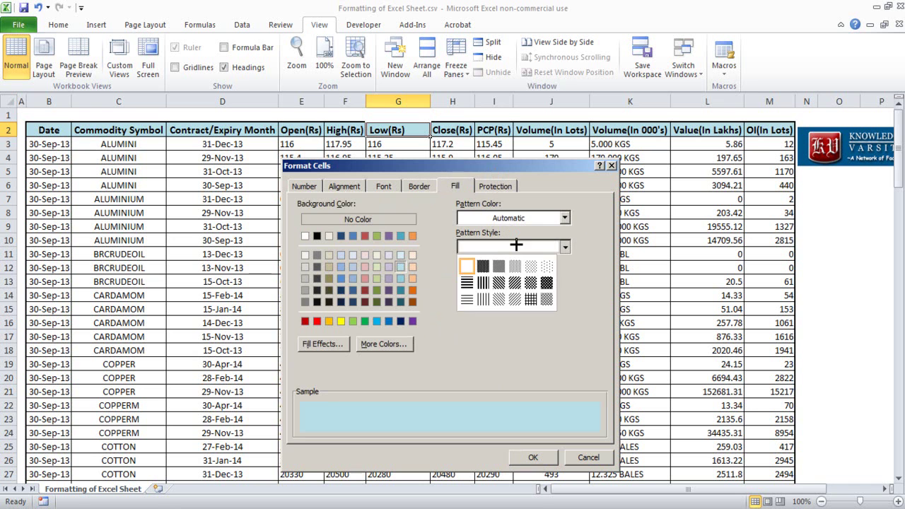
{"action": "left_click", "coordinate": [418, 186]}
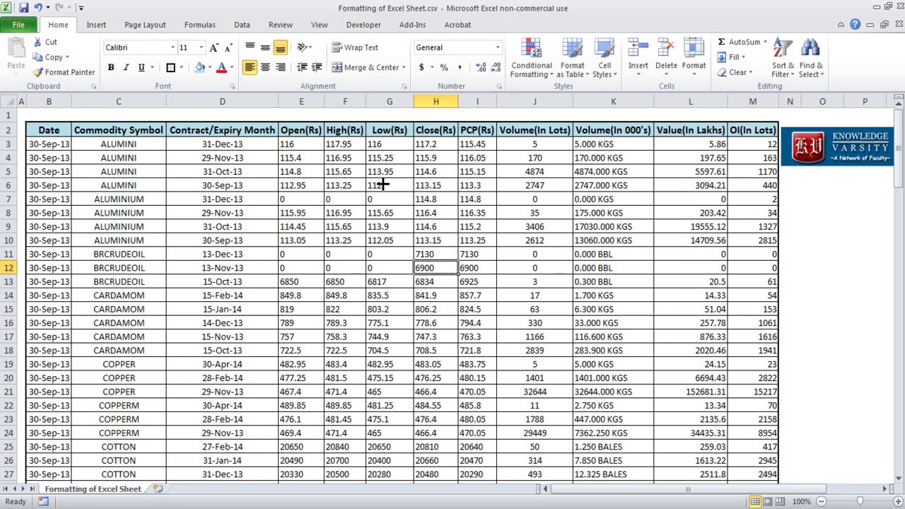
Set the Low(Rs) header to Left (Indent) alignment with indent 1.
{"action": "left_click", "coordinate": [388, 134]}
{"action": "right_click", "coordinate": [389, 134]}
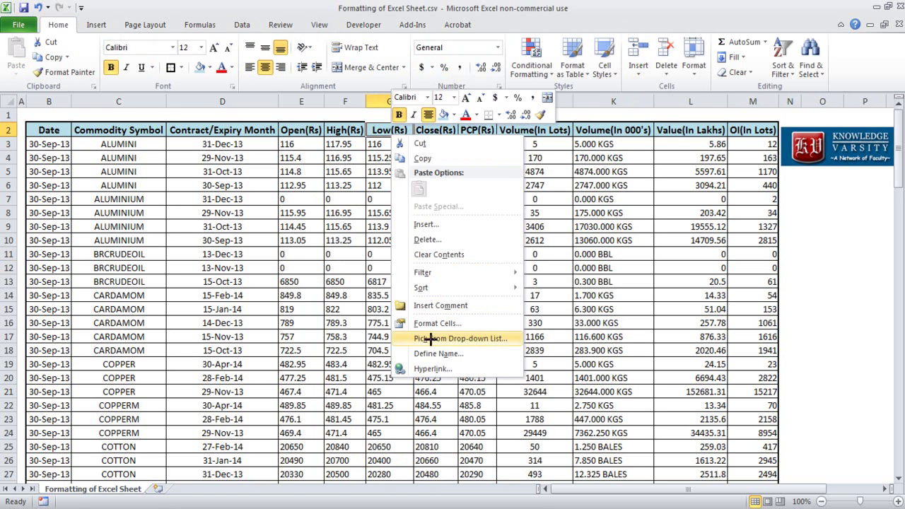
{"action": "left_click", "coordinate": [417, 328]}
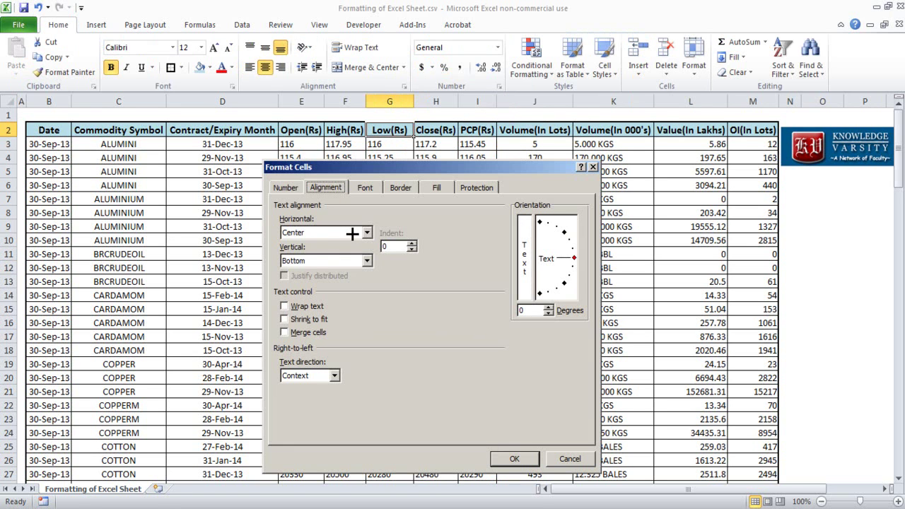
{"action": "left_click", "coordinate": [356, 232]}
{"action": "left_click", "coordinate": [347, 254]}
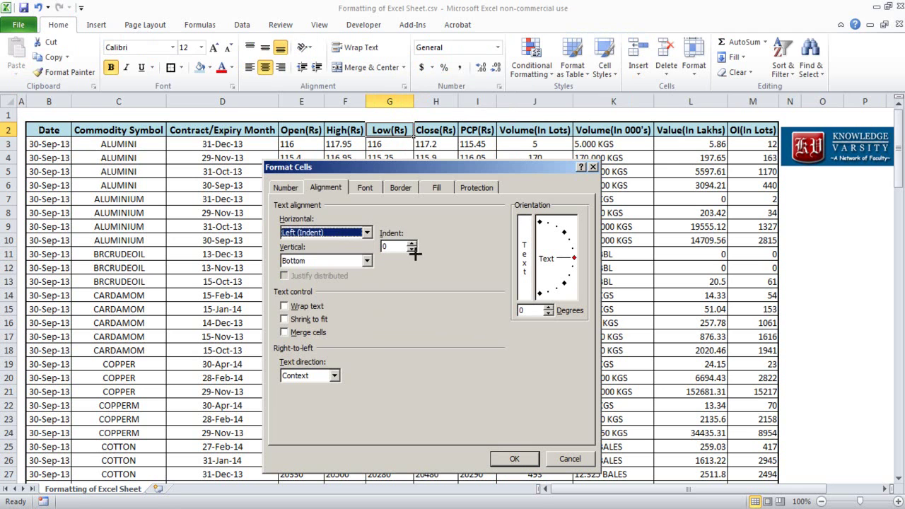
{"action": "left_click", "coordinate": [412, 242]}
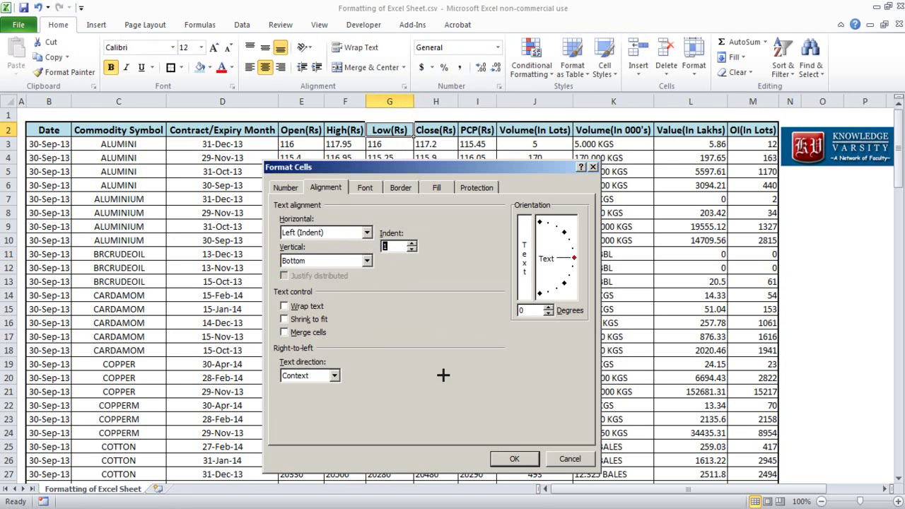
{"action": "left_click", "coordinate": [494, 458]}
{"action": "left_click", "coordinate": [398, 221]}
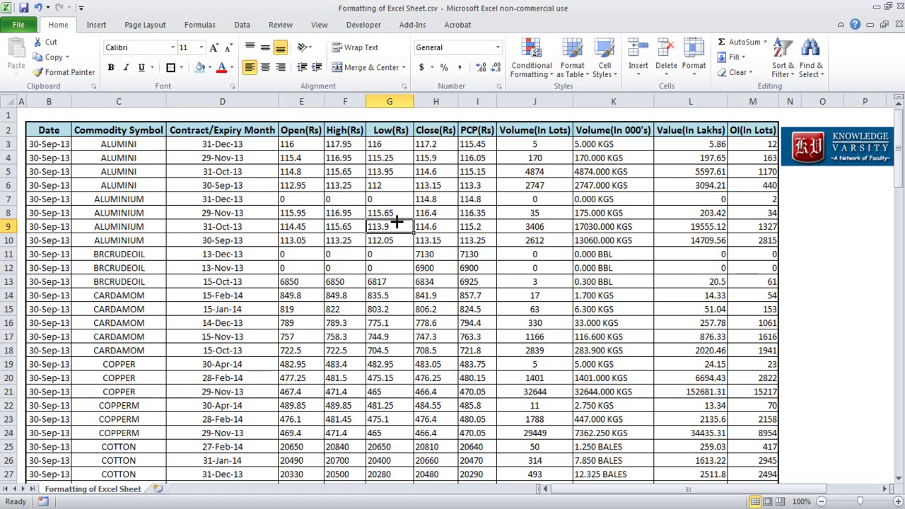
Widen column G by dragging its border.
{"action": "left_click", "coordinate": [388, 101]}
{"action": "right_click", "coordinate": [391, 103]}
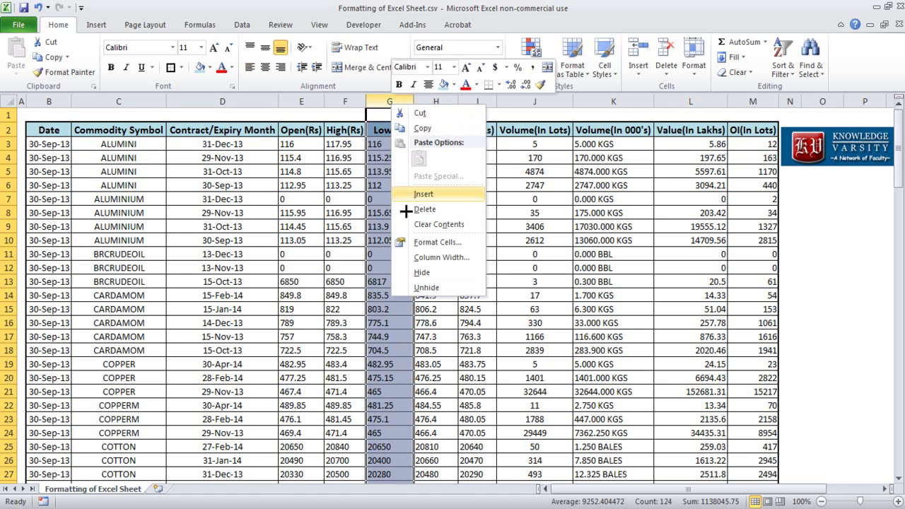
{"action": "key", "text": "Escape"}
{"action": "left_click_drag", "start_coordinate": [413, 101], "coordinate": [478, 102]}
{"action": "left_click", "coordinate": [465, 216]}
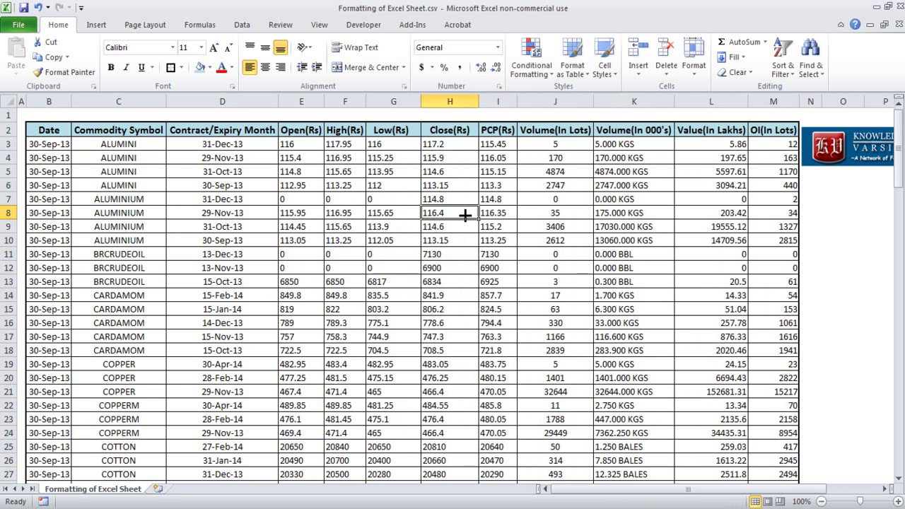
Set the Low(Rs) column G width to 13.
{"action": "left_click", "coordinate": [397, 101]}
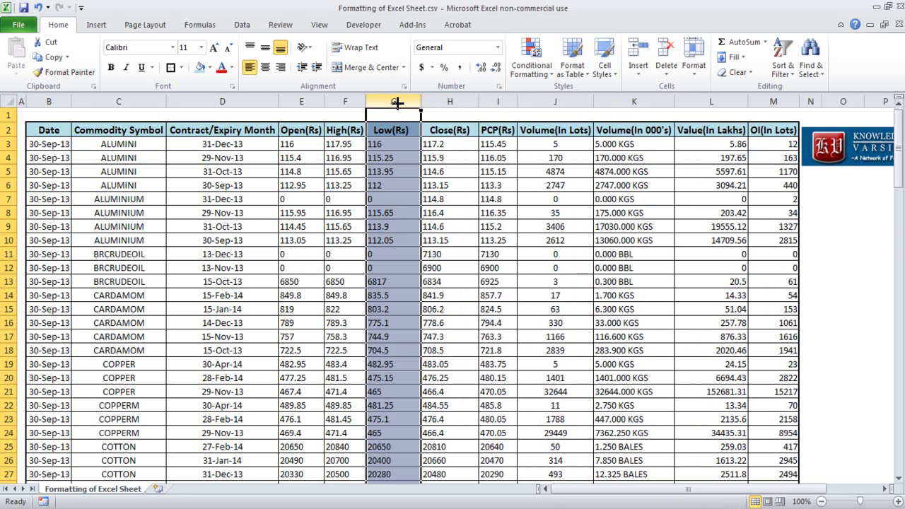
{"action": "right_click", "coordinate": [397, 103]}
{"action": "key", "text": "Escape"}
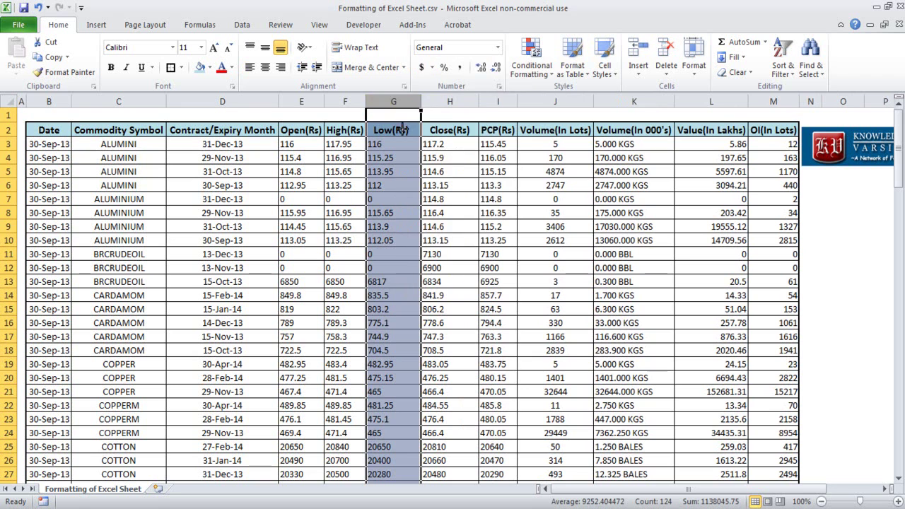
{"action": "right_click", "coordinate": [388, 103]}
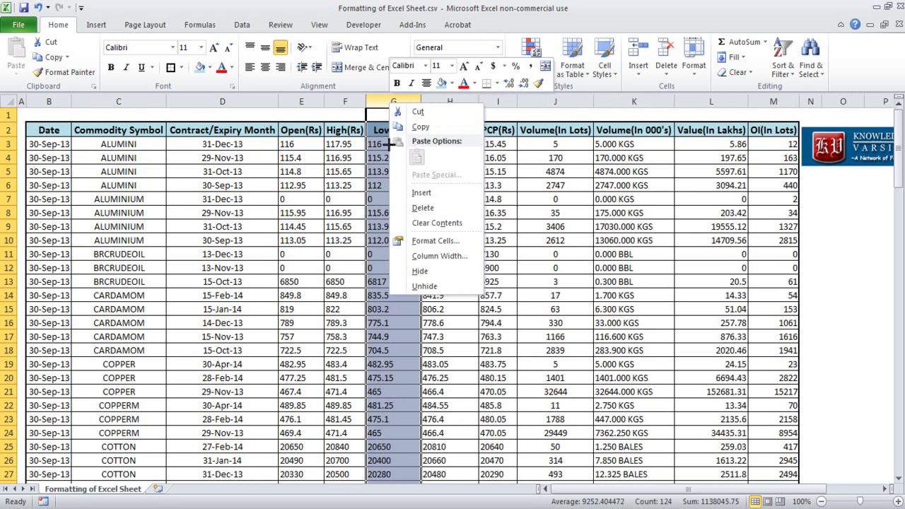
{"action": "left_click", "coordinate": [441, 256]}
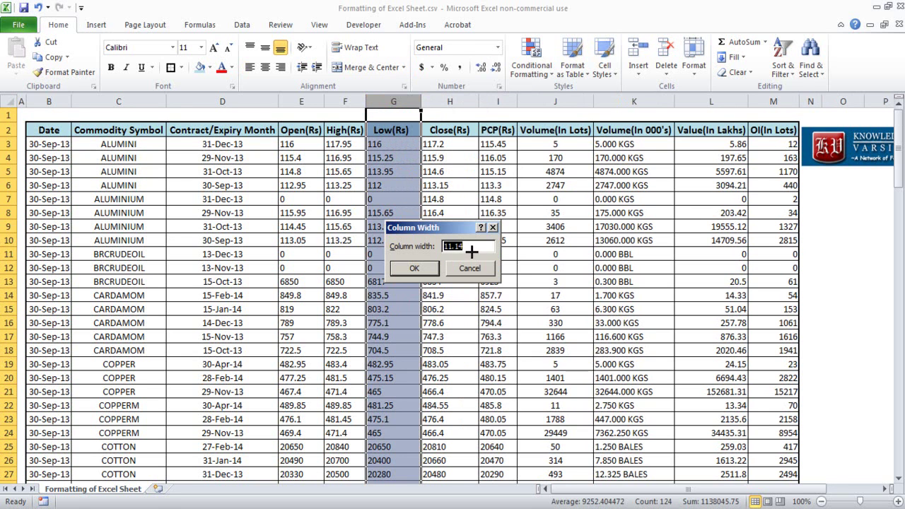
{"action": "type", "text": "13"}
{"action": "left_click", "coordinate": [414, 269]}
{"action": "left_click", "coordinate": [474, 360]}
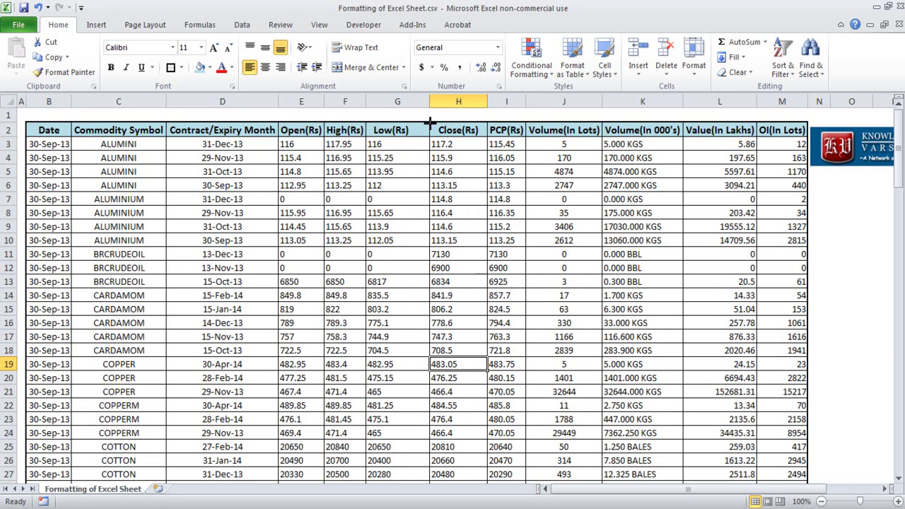
Set the High(Rs) column F width to 10, then change it to 11.
{"action": "left_click", "coordinate": [346, 101]}
{"action": "right_click", "coordinate": [347, 101]}
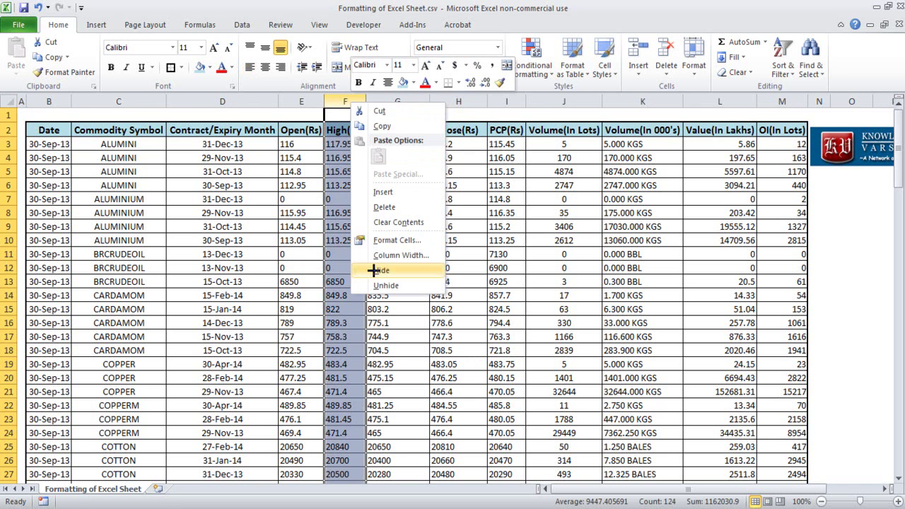
{"action": "left_click", "coordinate": [397, 248]}
{"action": "type", "text": "1"}
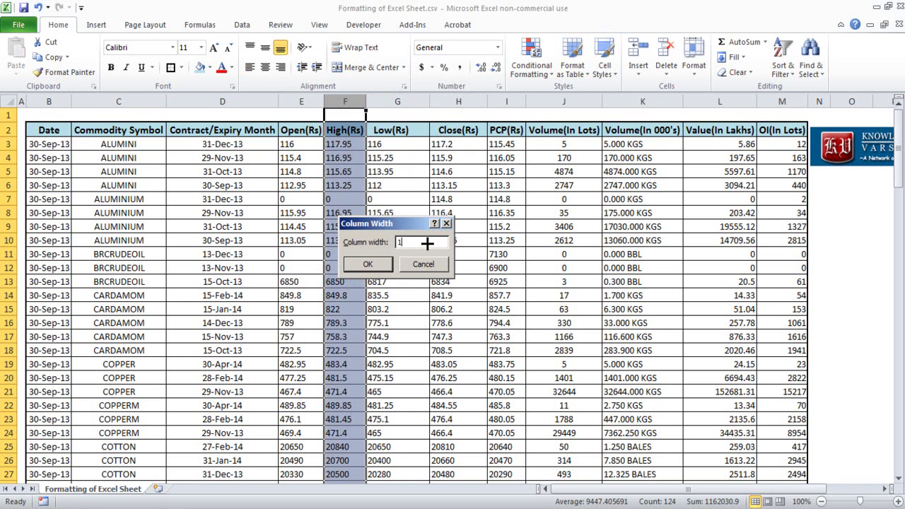
{"action": "type", "text": "0"}
{"action": "left_click", "coordinate": [368, 264]}
{"action": "left_click_drag", "start_coordinate": [384, 323], "coordinate": [400, 350]}
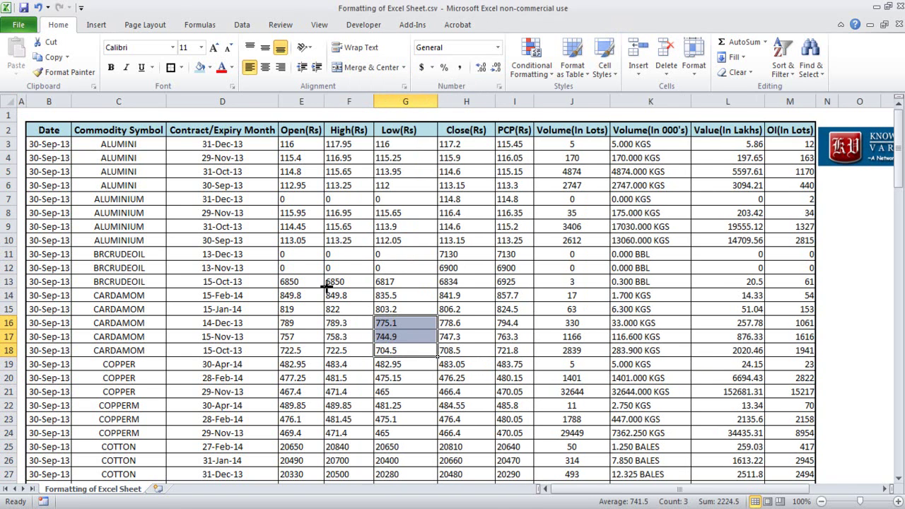
{"action": "right_click", "coordinate": [351, 101]}
{"action": "left_click", "coordinate": [403, 255]}
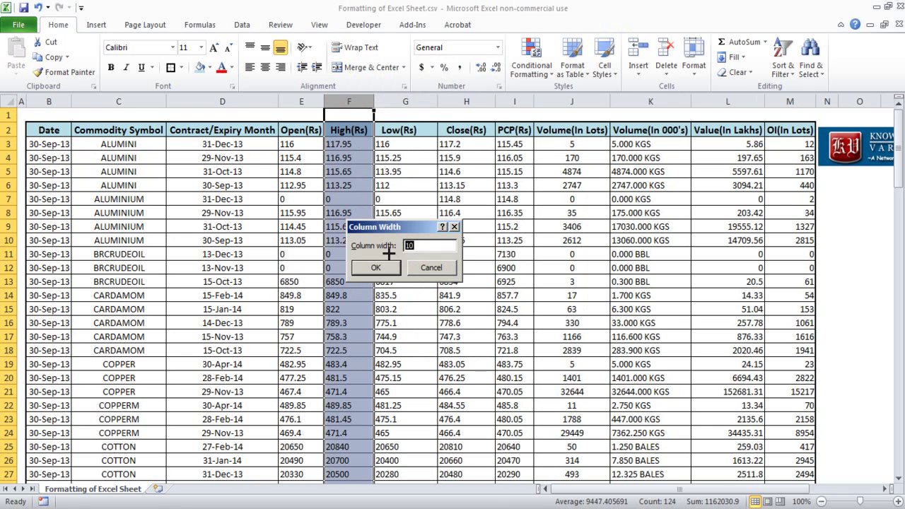
{"action": "type", "text": "11"}
{"action": "left_click", "coordinate": [377, 267]}
{"action": "left_click", "coordinate": [401, 348]}
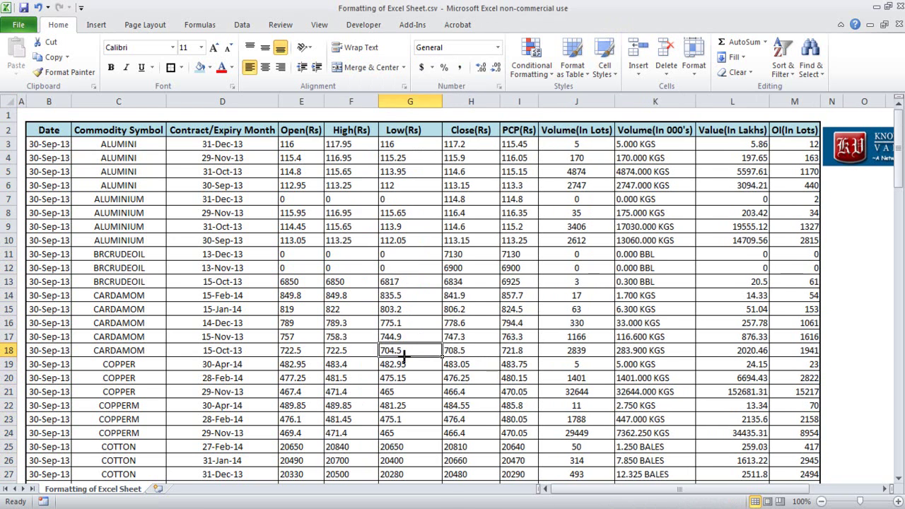
Select cells in the Volume(In 000's) column, ending on a row 20 cell.
{"action": "left_click_drag", "start_coordinate": [650, 157], "coordinate": [657, 323]}
{"action": "left_click", "coordinate": [656, 379]}
{"action": "left_click_drag", "start_coordinate": [633, 161], "coordinate": [640, 311]}
{"action": "left_click", "coordinate": [643, 380]}
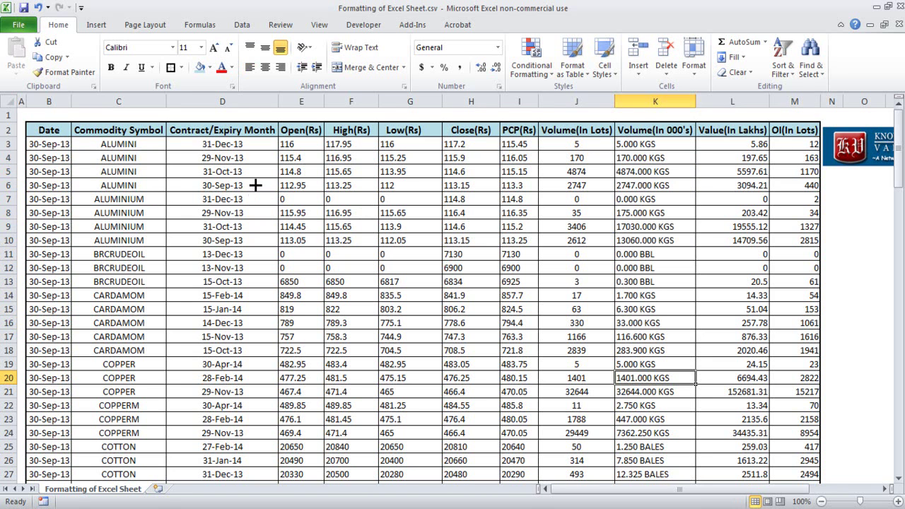
Select the PCP(Rs) header cell I2.
{"action": "left_click", "coordinate": [518, 130]}
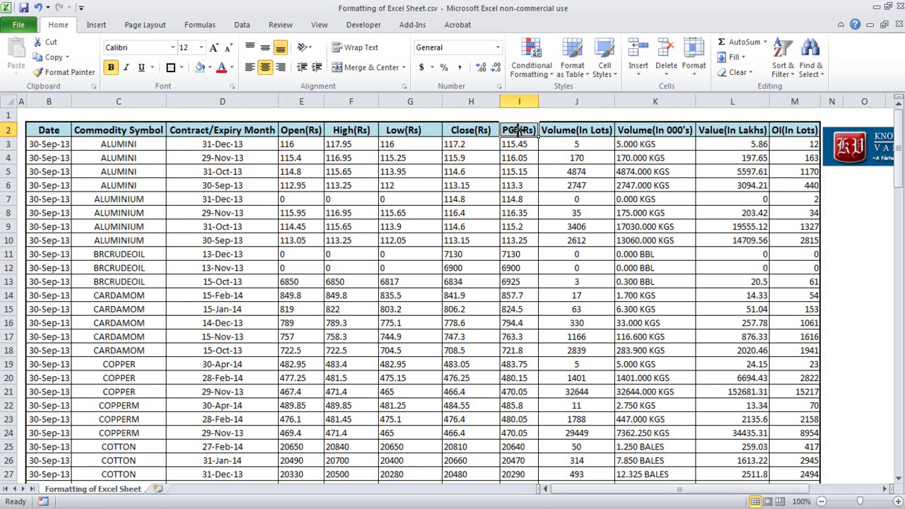
{"action": "left_click", "coordinate": [515, 157]}
{"action": "left_click", "coordinate": [512, 129]}
{"action": "right_click", "coordinate": [513, 130]}
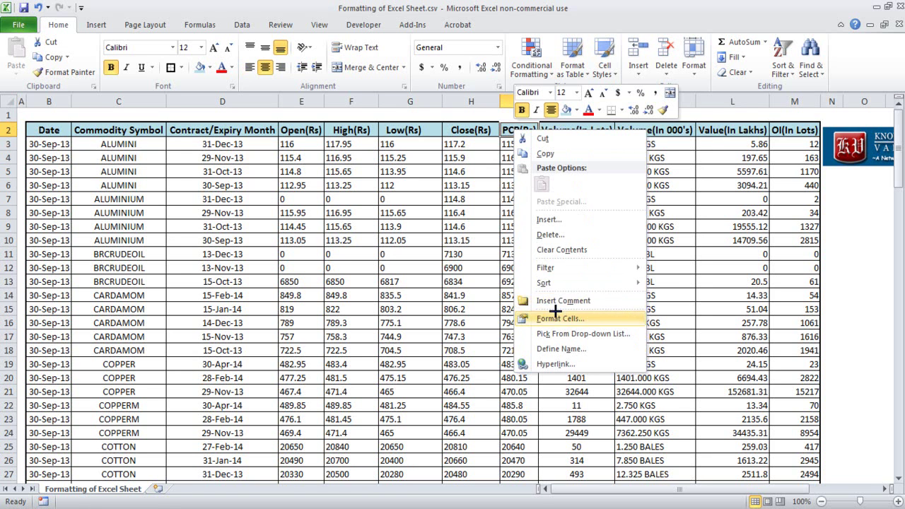
{"action": "mouse_move", "coordinate": [576, 288]}
{"action": "left_mouse_down"}
{"action": "mouse_move", "coordinate": [534, 291]}
{"action": "mouse_move", "coordinate": [521, 317]}
{"action": "mouse_move", "coordinate": [617, 293]}
{"action": "mouse_move", "coordinate": [577, 288]}
{"action": "left_mouse_up"}
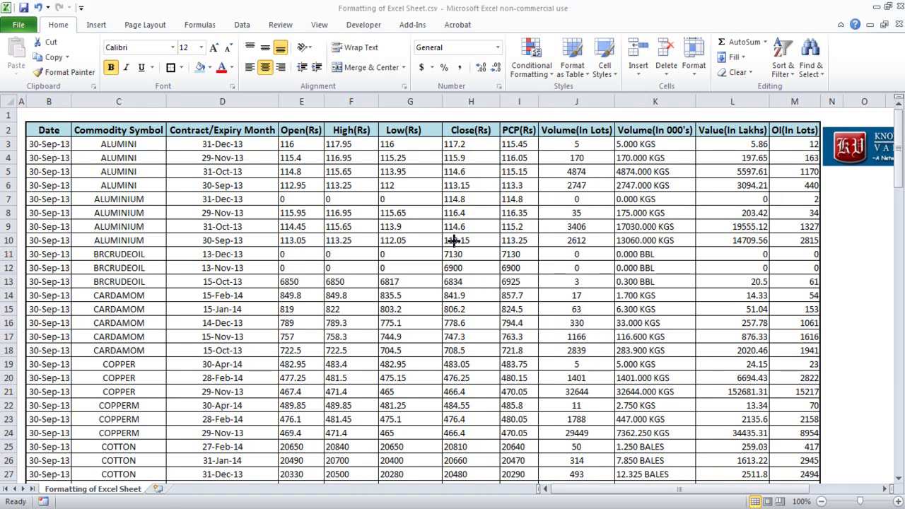
Insert a comment on the PCP(Rs) header and replace the default author name with Knowledge Varsity.
{"action": "right_click", "coordinate": [517, 126]}
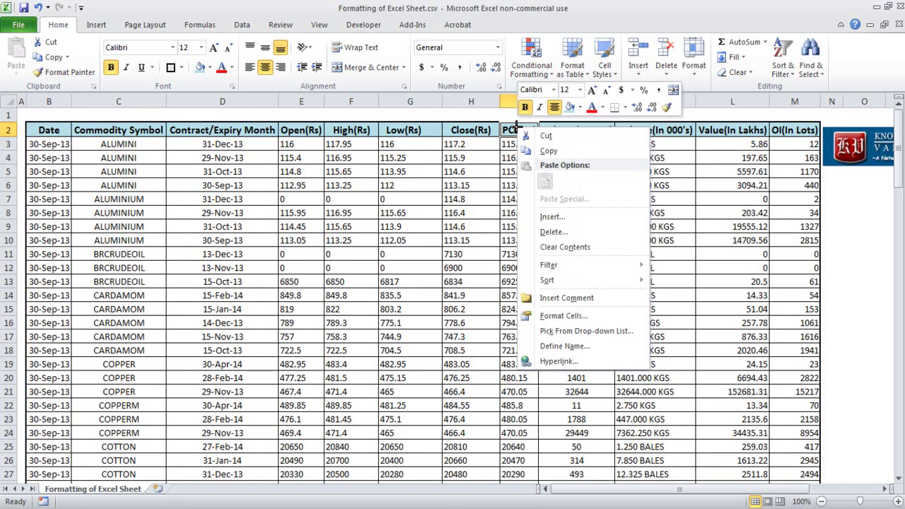
{"action": "key", "text": "m"}
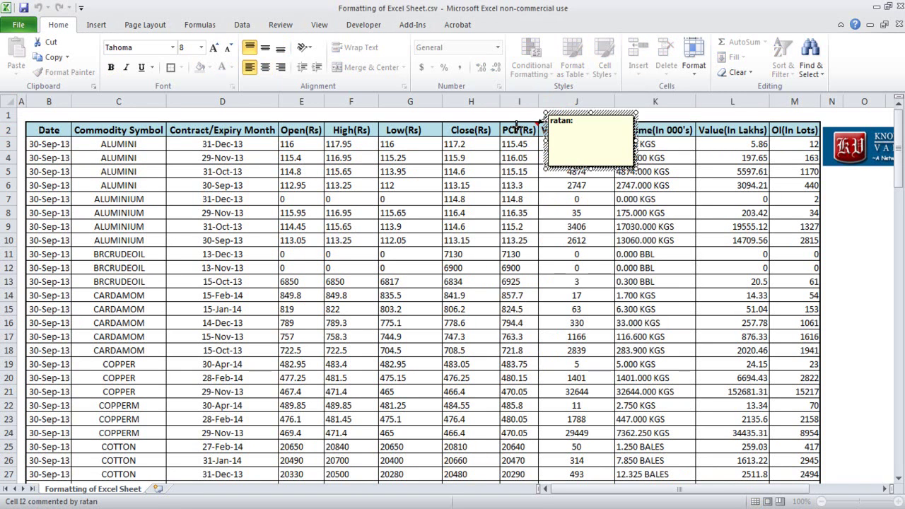
{"action": "left_click_drag", "start_coordinate": [572, 121], "coordinate": [549, 121]}
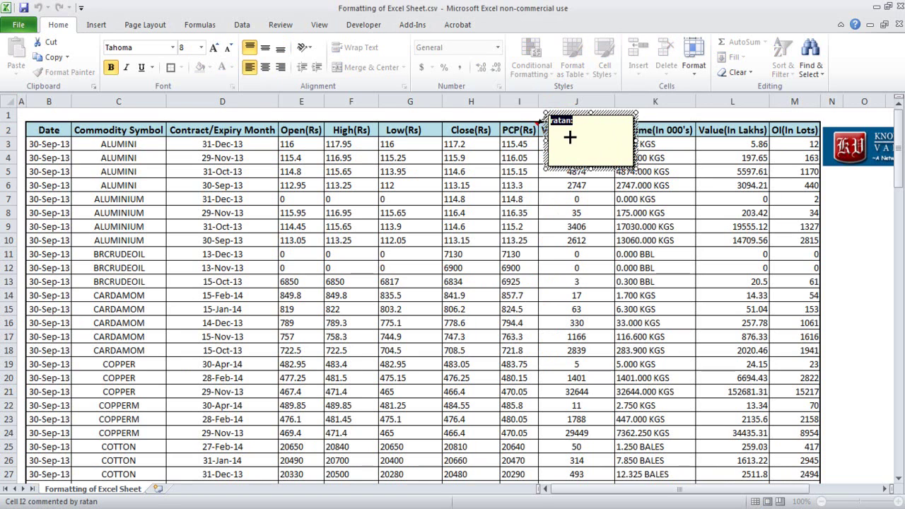
{"action": "left_click", "coordinate": [569, 135]}
{"action": "left_click_drag", "start_coordinate": [566, 123], "coordinate": [542, 122]}
{"action": "type", "text": "Knowledge Varsity"}
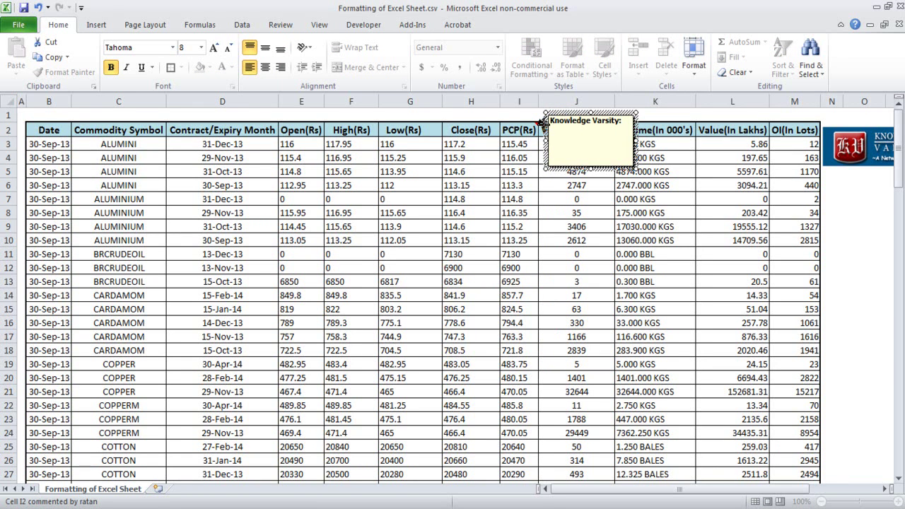
{"action": "type", "text": "ec"}
Finish the PCP(Rs) comment and check that 'Previous closing price' pops up on I2.
{"action": "left_click", "coordinate": [574, 225]}
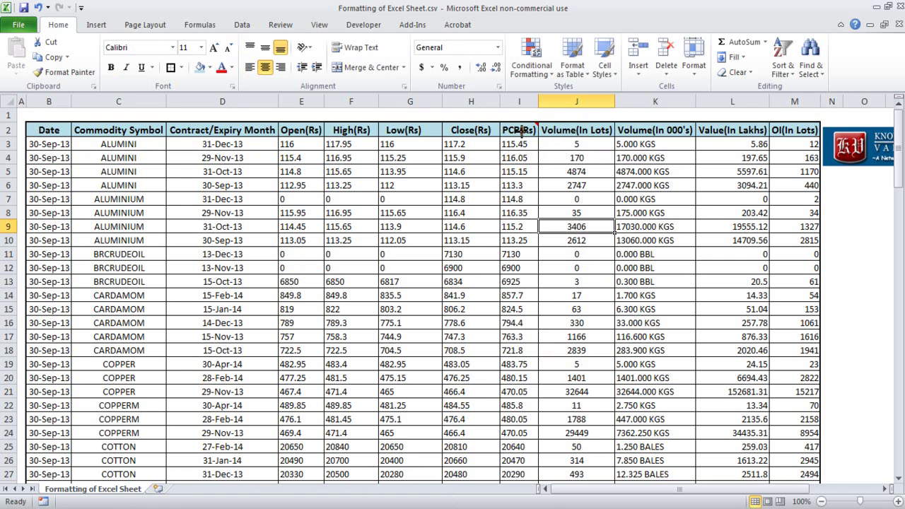
{"action": "mouse_move", "coordinate": [522, 130]}
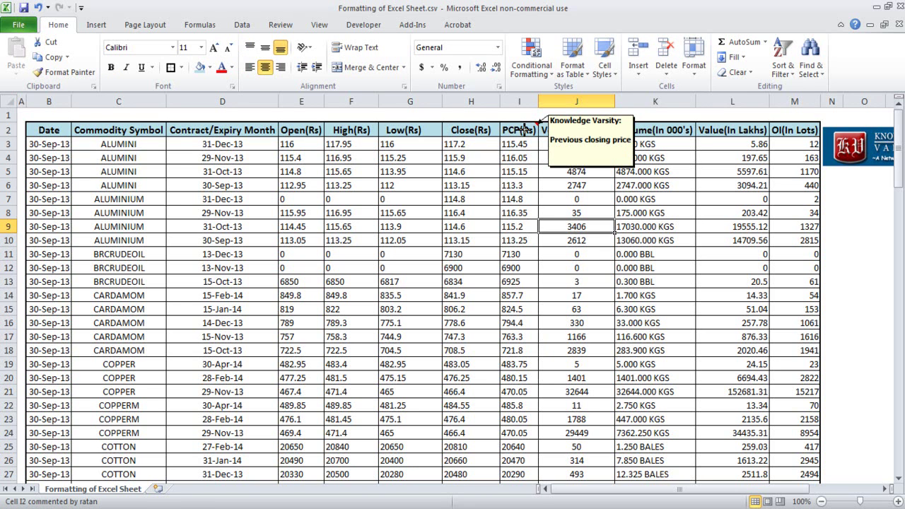
{"action": "left_click", "coordinate": [721, 267]}
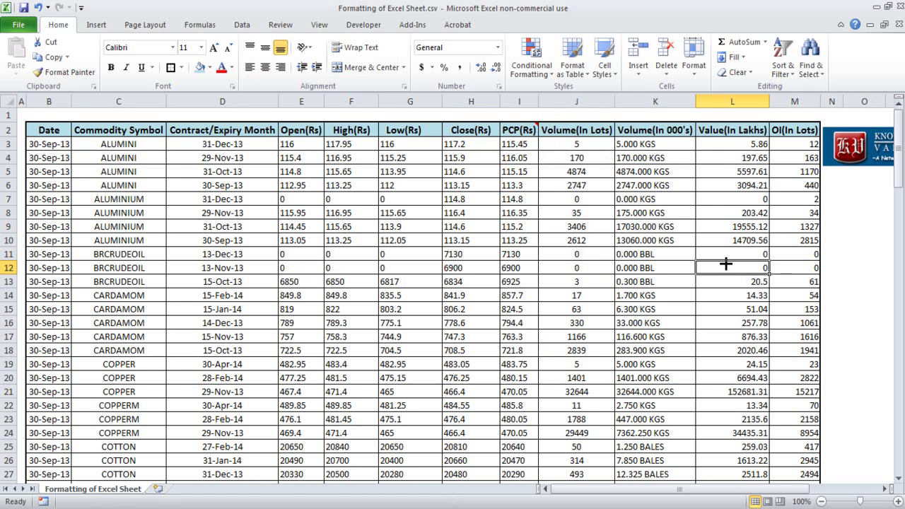
{"action": "mouse_move", "coordinate": [544, 110]}
{"action": "left_mouse_down"}
{"action": "mouse_move", "coordinate": [529, 106]}
{"action": "mouse_move", "coordinate": [505, 143]}
{"action": "mouse_move", "coordinate": [536, 106]}
{"action": "left_mouse_up"}
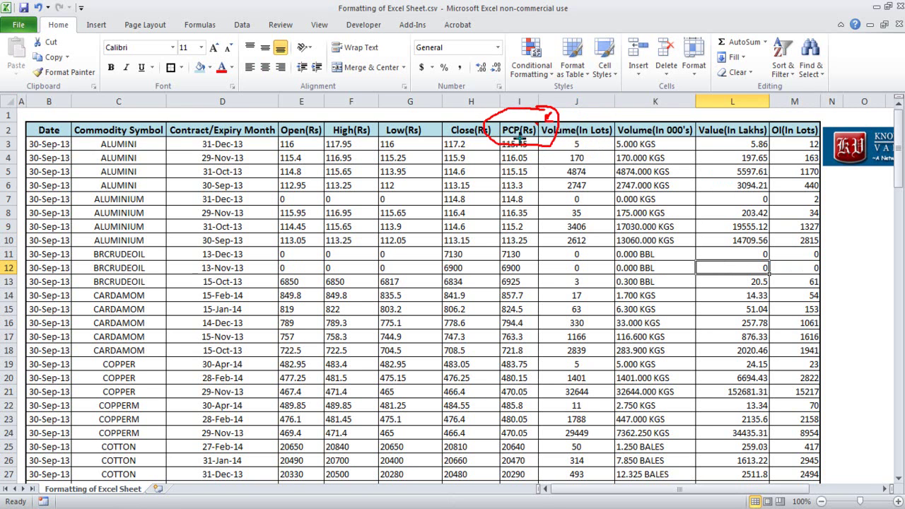
Select PCP(Rs) cells and the Volume(In Lots) header without making changes.
{"action": "left_click", "coordinate": [527, 201]}
{"action": "left_click", "coordinate": [523, 132]}
{"action": "left_click", "coordinate": [526, 207]}
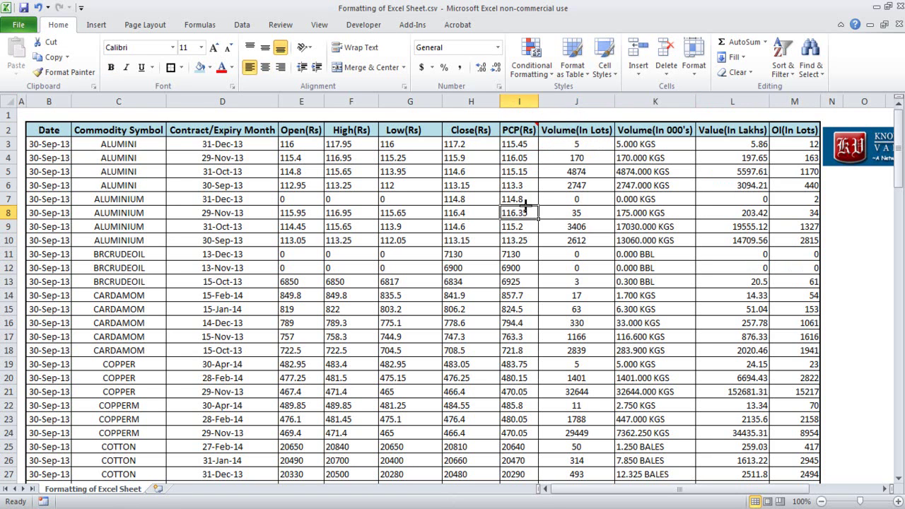
{"action": "left_click", "coordinate": [597, 126]}
{"action": "right_click", "coordinate": [596, 129]}
{"action": "key", "text": "Escape"}
Add the comment 'closing price for the day' to the Close(Rs) header.
{"action": "left_click", "coordinate": [457, 133]}
{"action": "right_click", "coordinate": [459, 133]}
{"action": "left_click", "coordinate": [512, 302]}
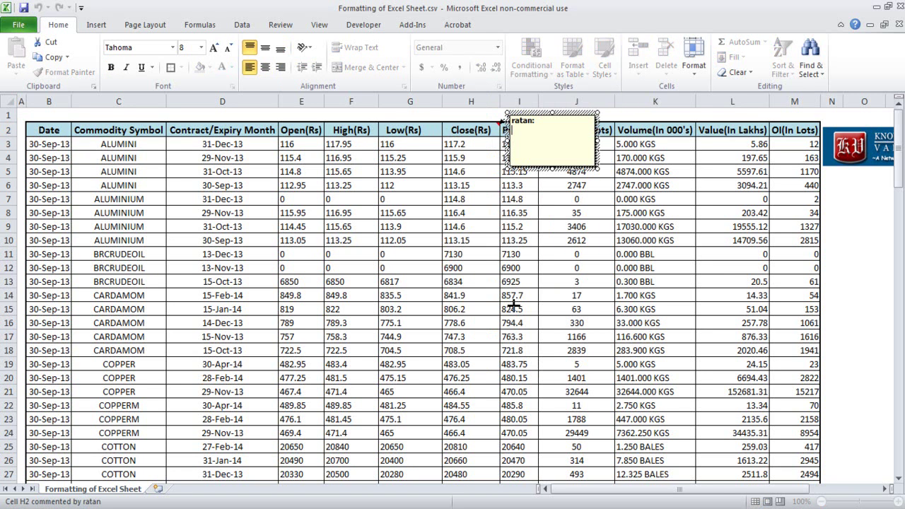
{"action": "type", "text": "closing price for the day"}
{"action": "left_click", "coordinate": [511, 303]}
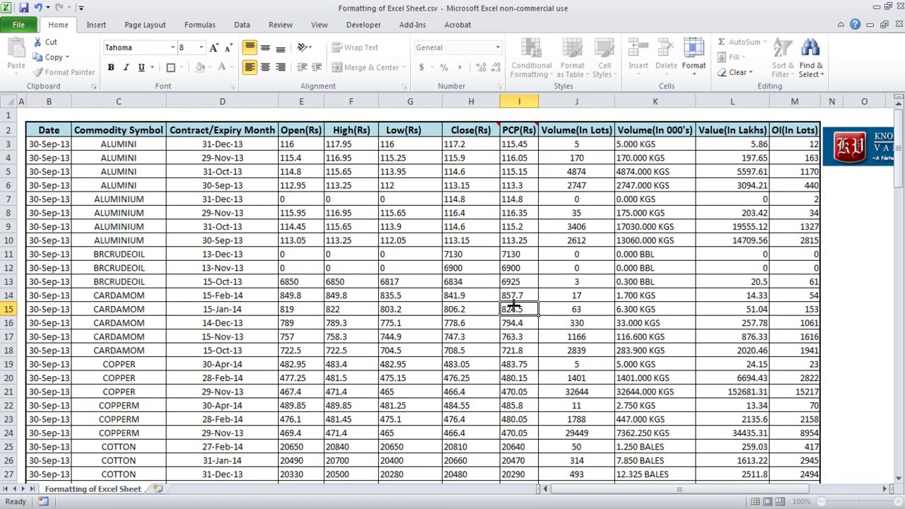
Add the comment 'open interest' to the OI(In Lots) header.
{"action": "left_click", "coordinate": [805, 137]}
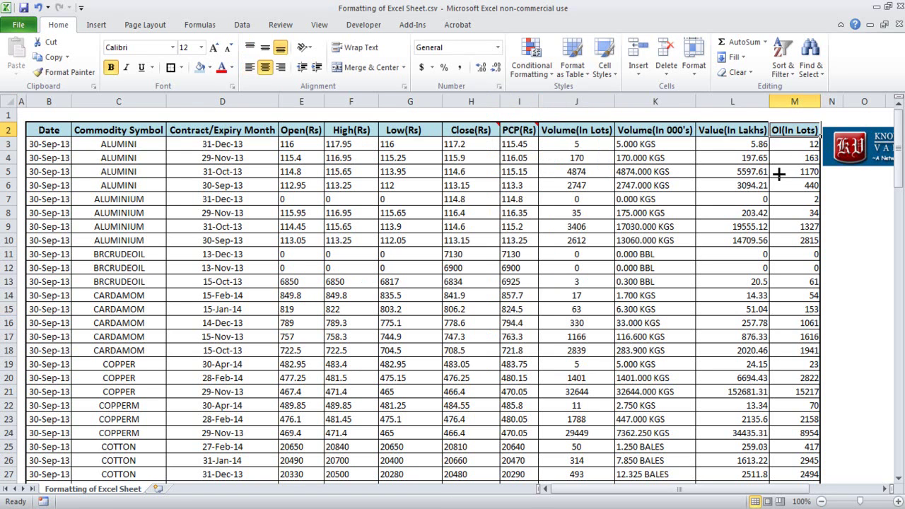
{"action": "right_click", "coordinate": [792, 134]}
{"action": "left_click", "coordinate": [707, 305]}
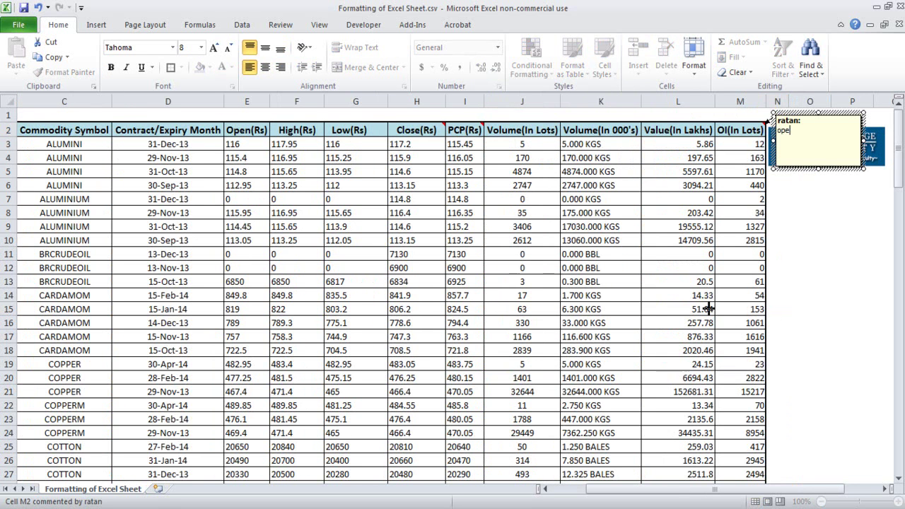
{"action": "type", "text": "open interest"}
{"action": "left_click_drag", "start_coordinate": [569, 263], "coordinate": [548, 262]}
{"action": "left_click", "coordinate": [609, 293]}
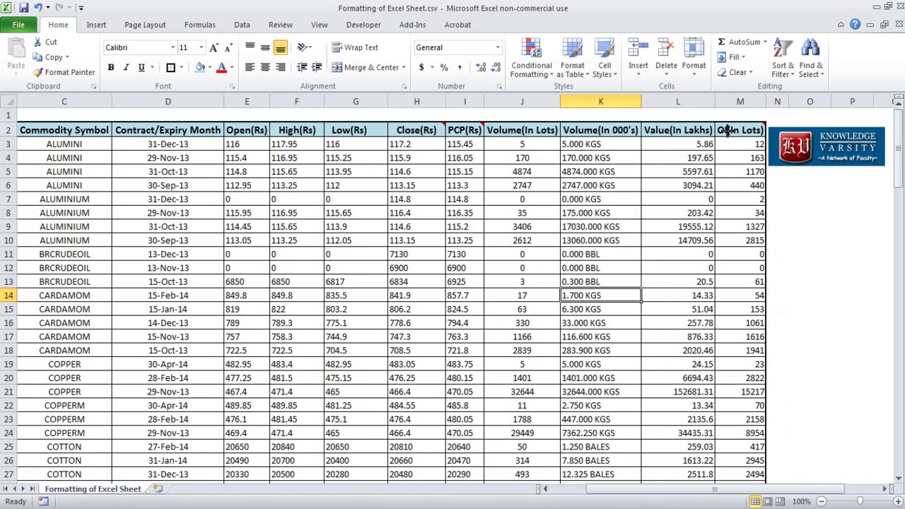
{"action": "mouse_move", "coordinate": [408, 128]}
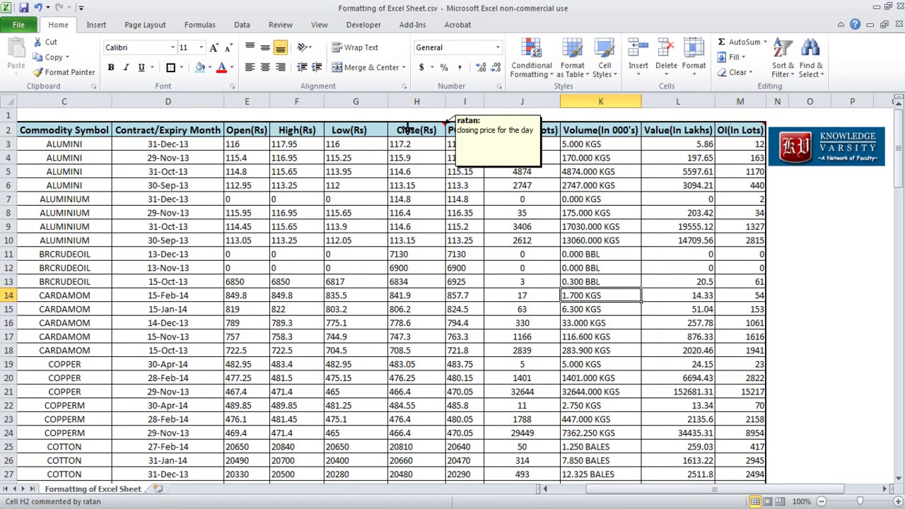
{"action": "left_click_drag", "start_coordinate": [811, 486], "coordinate": [773, 486]}
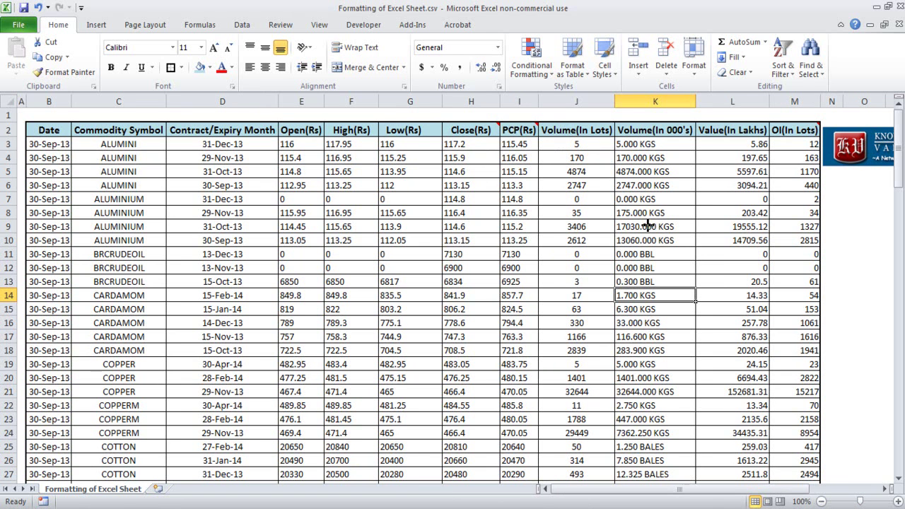
Browse the View ribbon tab on the way to the Review tab's comment tools.
{"action": "left_click", "coordinate": [320, 24]}
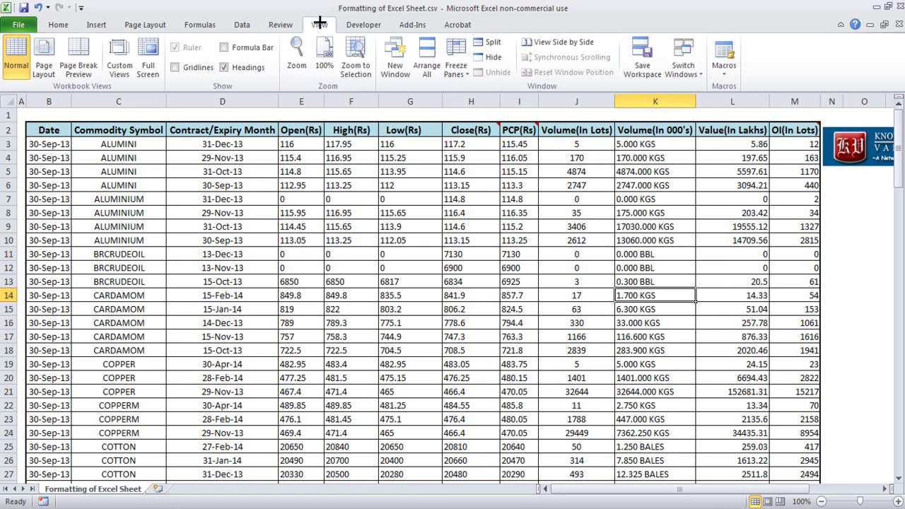
{"action": "scroll", "coordinate": [349, 4], "scroll_direction": "up", "scroll_amount": 1}
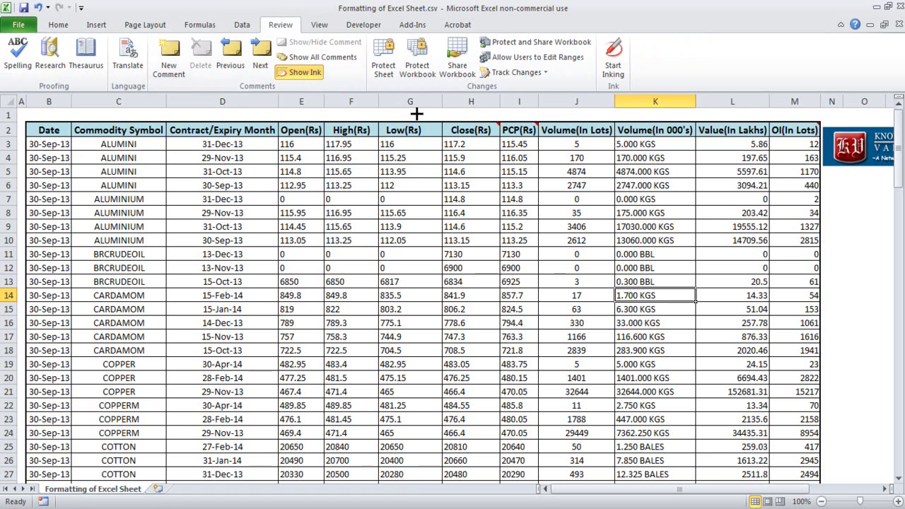
{"action": "mouse_move", "coordinate": [288, 13]}
{"action": "left_mouse_down"}
{"action": "mouse_move", "coordinate": [256, 23]}
{"action": "mouse_move", "coordinate": [287, 16]}
{"action": "left_mouse_up"}
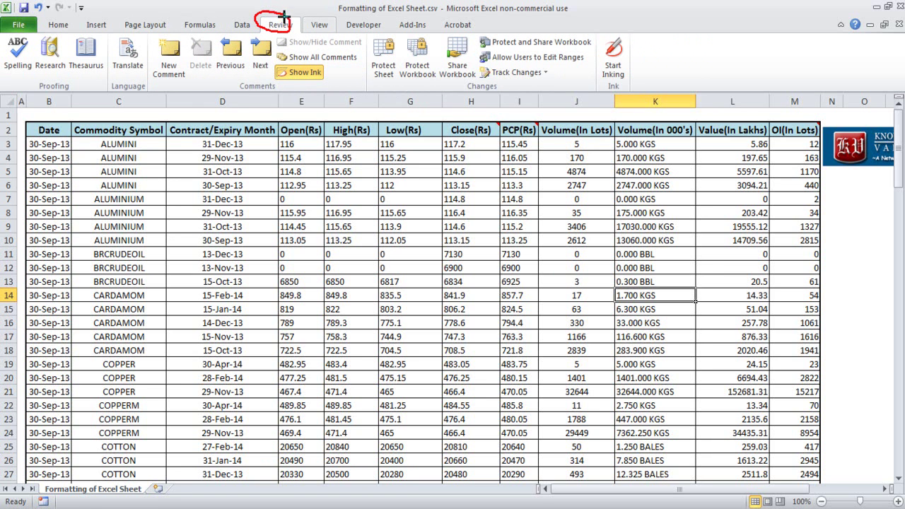
{"action": "mouse_move", "coordinate": [266, 77]}
{"action": "left_mouse_down"}
{"action": "mouse_move", "coordinate": [229, 94]}
{"action": "mouse_move", "coordinate": [275, 92]}
{"action": "mouse_move", "coordinate": [275, 75]}
{"action": "left_mouse_up"}
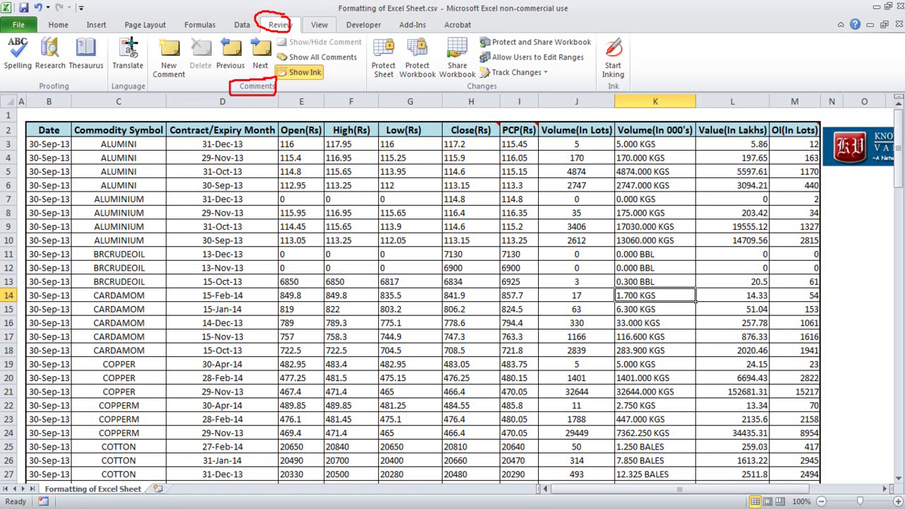
{"action": "mouse_move", "coordinate": [161, 32]}
{"action": "left_mouse_down"}
{"action": "mouse_move", "coordinate": [152, 89]}
{"action": "mouse_move", "coordinate": [281, 94]}
{"action": "mouse_move", "coordinate": [369, 39]}
{"action": "mouse_move", "coordinate": [152, 38]}
{"action": "left_mouse_up"}
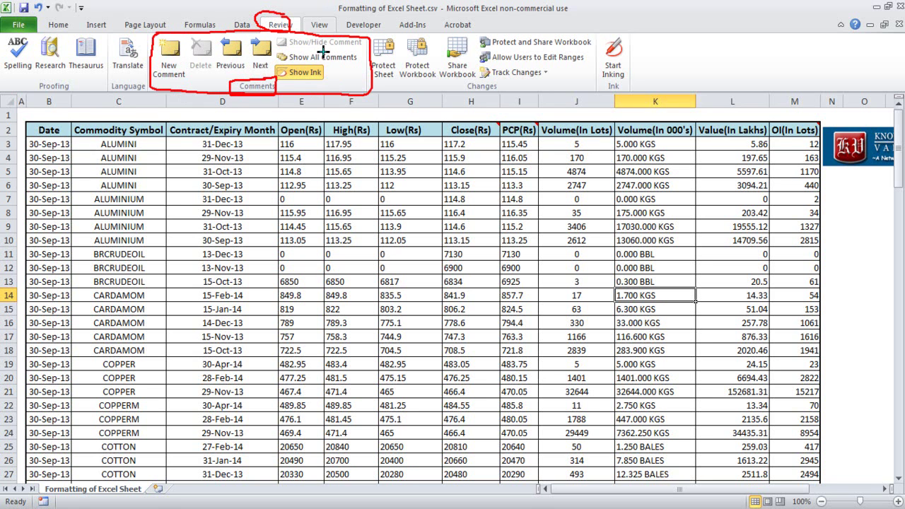
{"action": "left_click_drag", "start_coordinate": [356, 68], "coordinate": [370, 64]}
{"action": "key", "text": "Escape"}
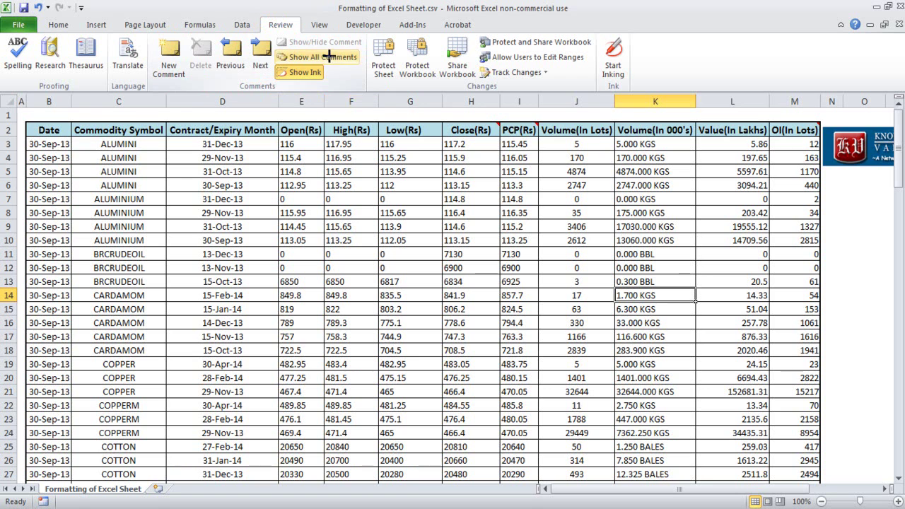
Show all comments and move the closing-price note down over G3:H6.
{"action": "left_click", "coordinate": [311, 56]}
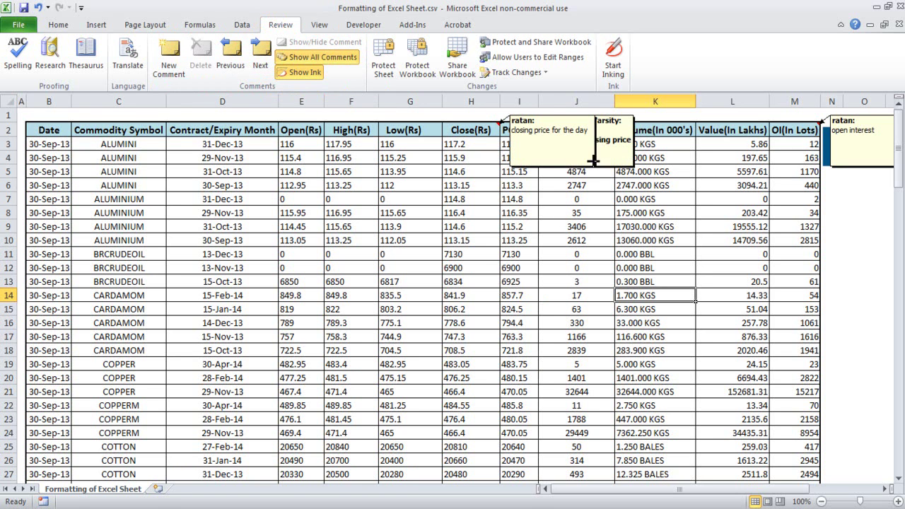
{"action": "left_click", "coordinate": [645, 240]}
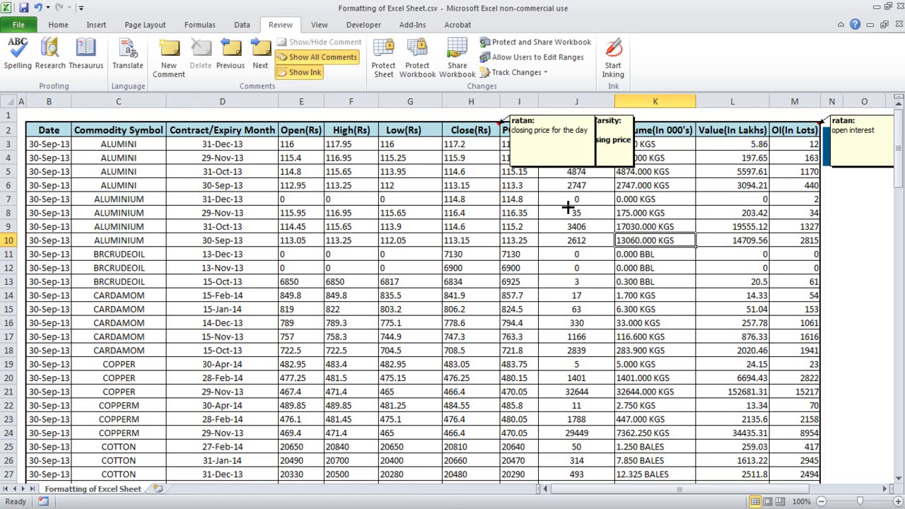
{"action": "left_click_drag", "start_coordinate": [541, 113], "coordinate": [435, 143]}
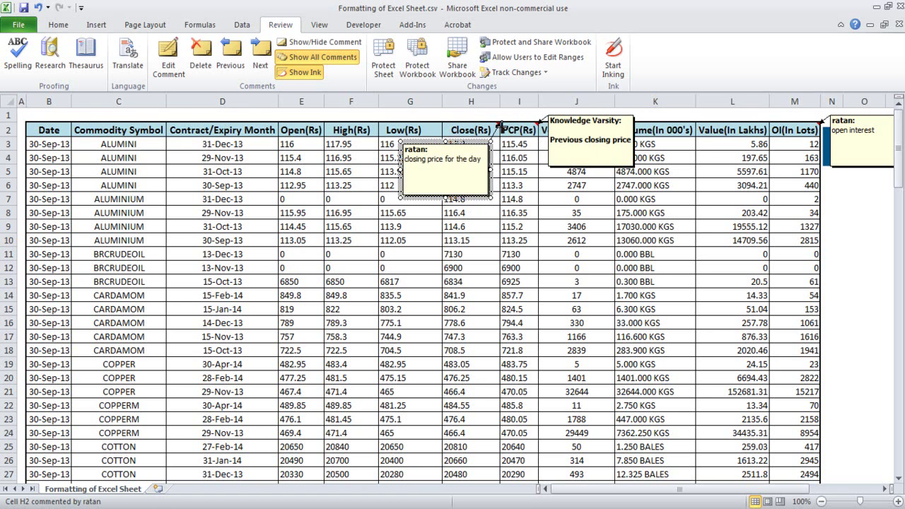
{"action": "left_click", "coordinate": [612, 198]}
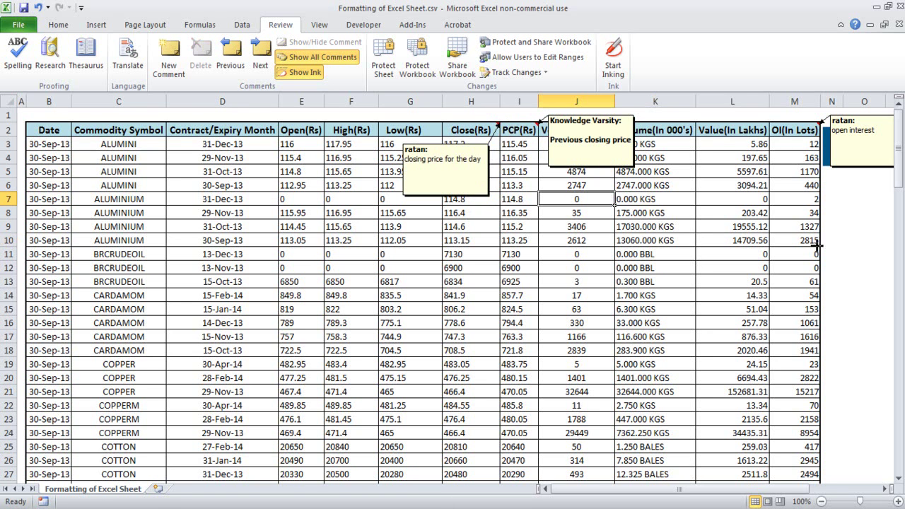
Move the open interest comment further down the sheet.
{"action": "left_click_drag", "start_coordinate": [865, 112], "coordinate": [853, 364]}
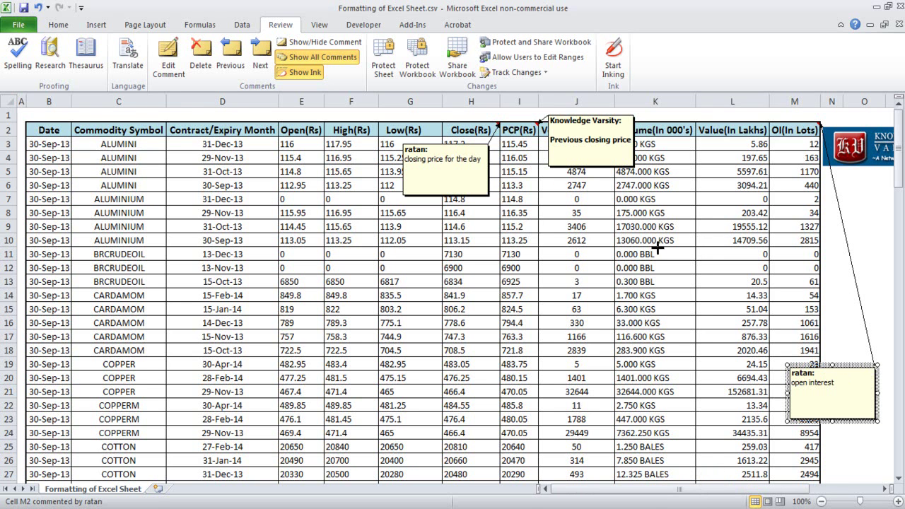
{"action": "left_click", "coordinate": [576, 336]}
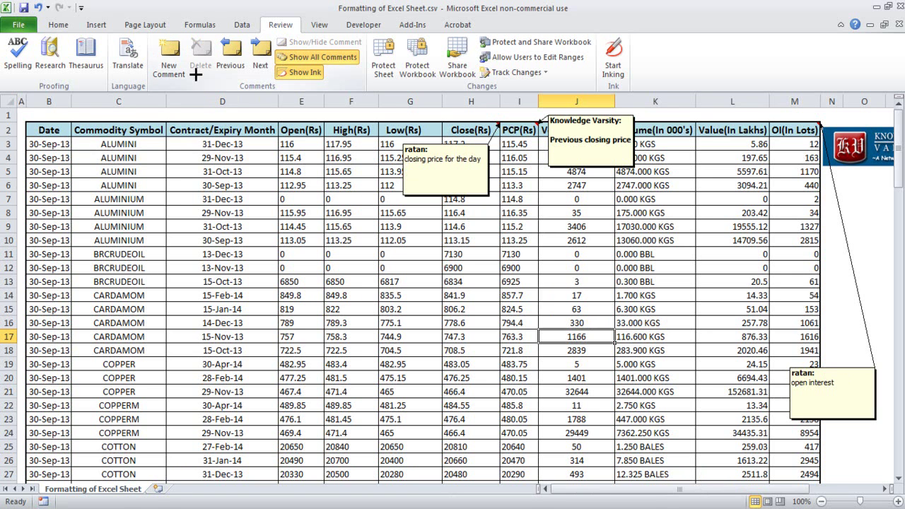
{"action": "left_click", "coordinate": [230, 53]}
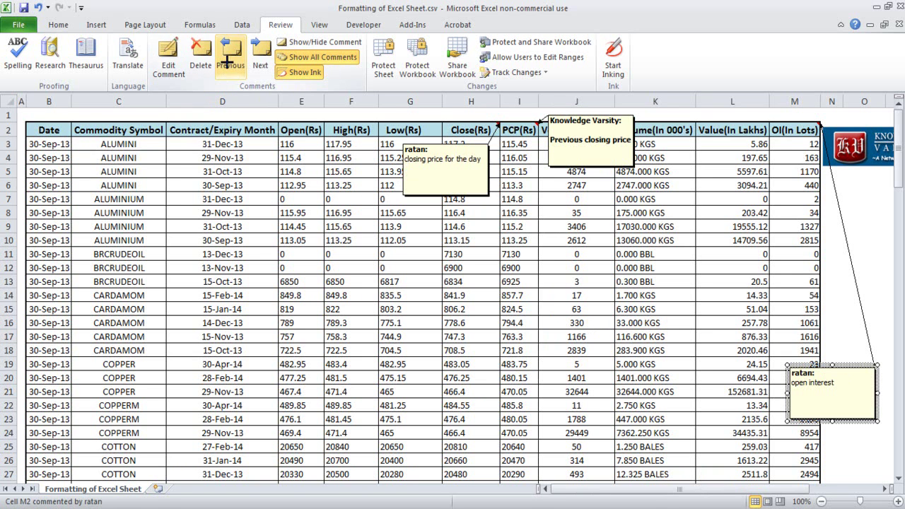
Step backward through the comments, wrapping from the first around to the last.
{"action": "left_click", "coordinate": [228, 52]}
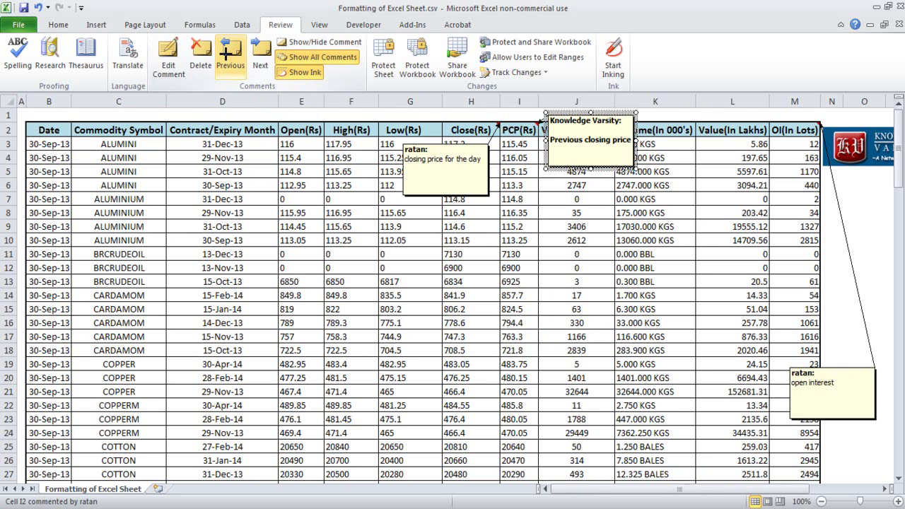
{"action": "left_click", "coordinate": [228, 52]}
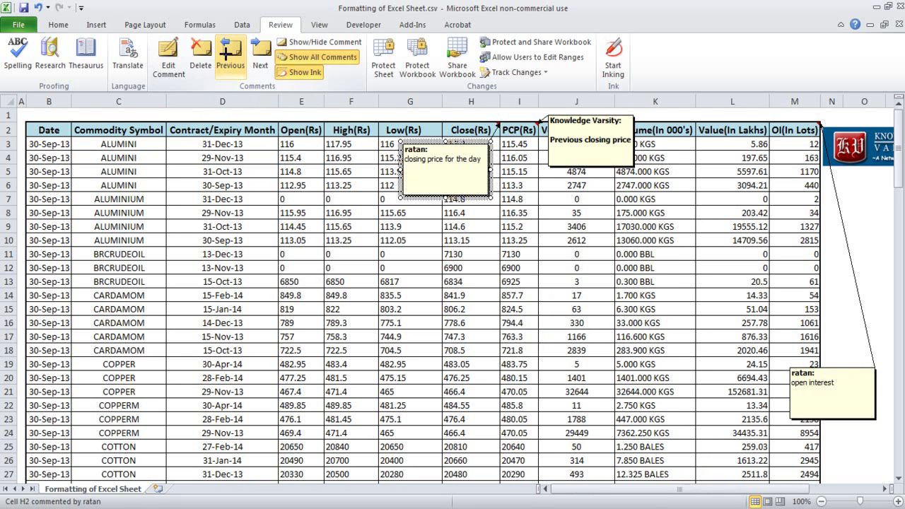
{"action": "left_click", "coordinate": [228, 52]}
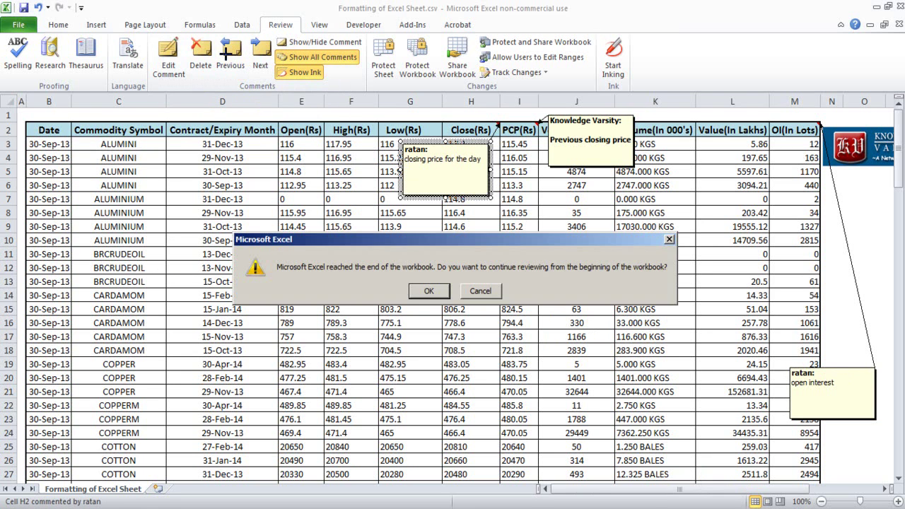
{"action": "left_click", "coordinate": [484, 290]}
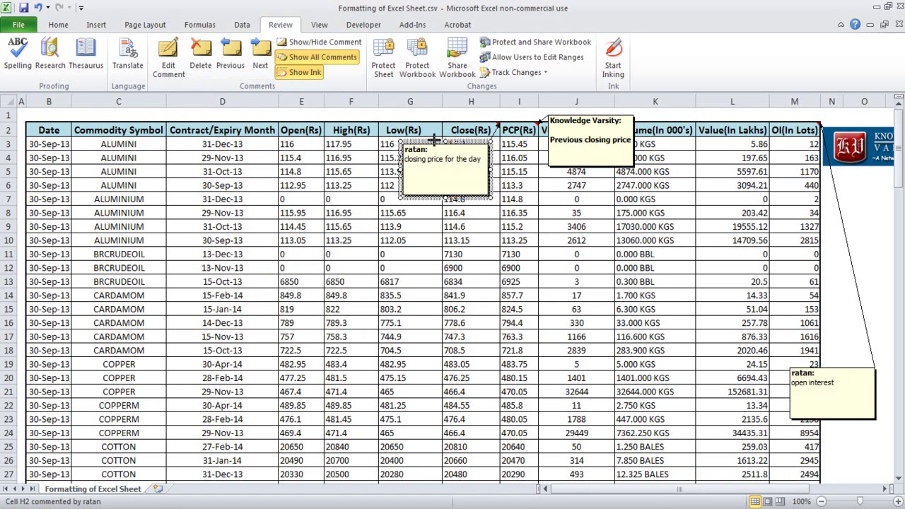
{"action": "left_click", "coordinate": [230, 53]}
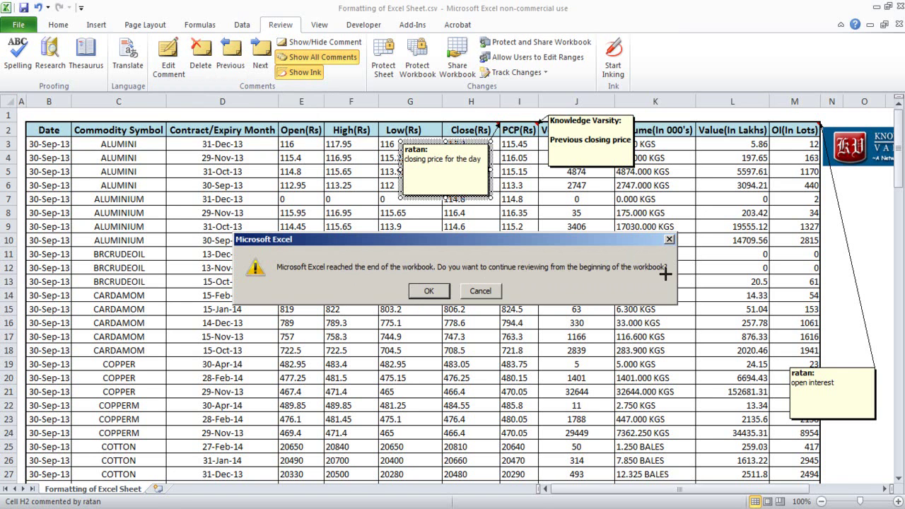
{"action": "left_click", "coordinate": [429, 291]}
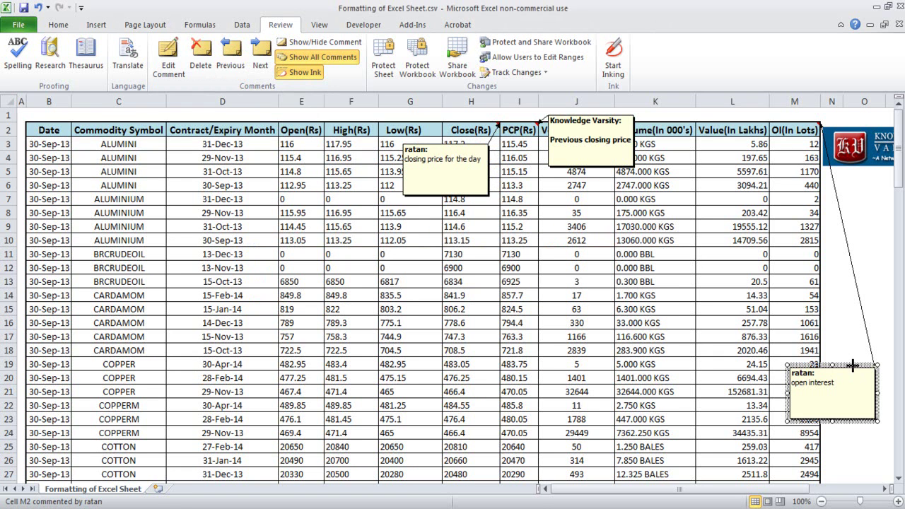
Go to the open interest comment on M2 and hide it with Show/Hide Comment.
{"action": "left_click", "coordinate": [231, 57]}
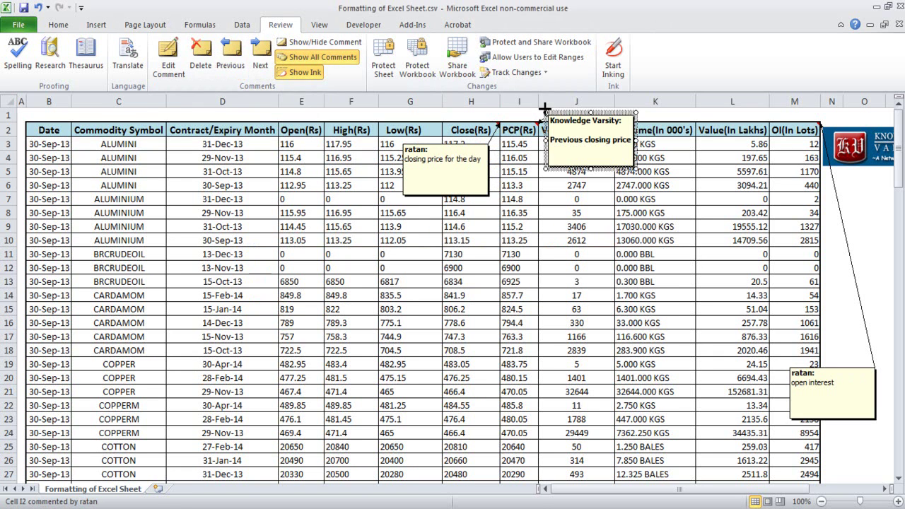
{"action": "left_click", "coordinate": [231, 56]}
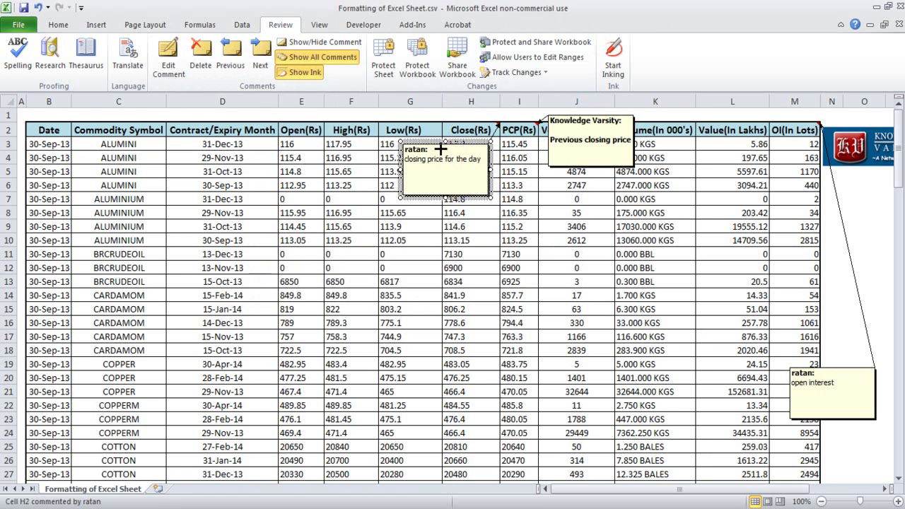
{"action": "left_click", "coordinate": [260, 53]}
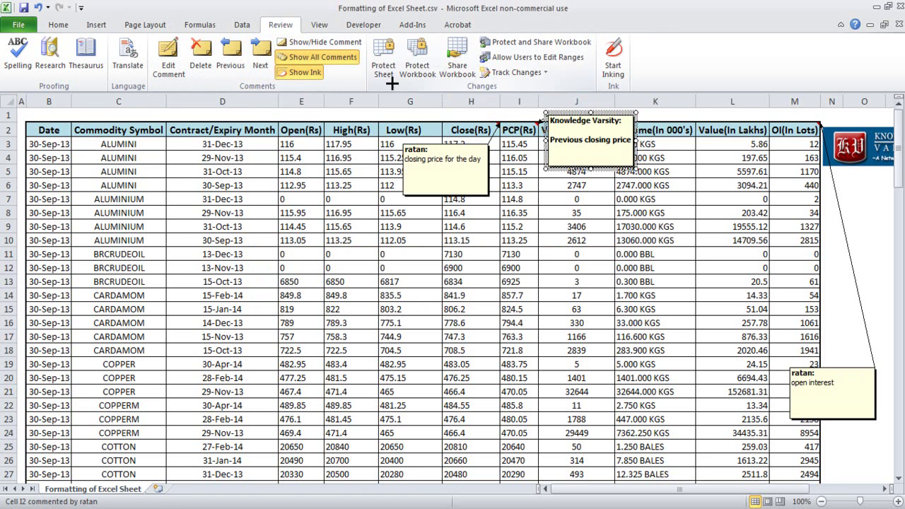
{"action": "left_click", "coordinate": [260, 53]}
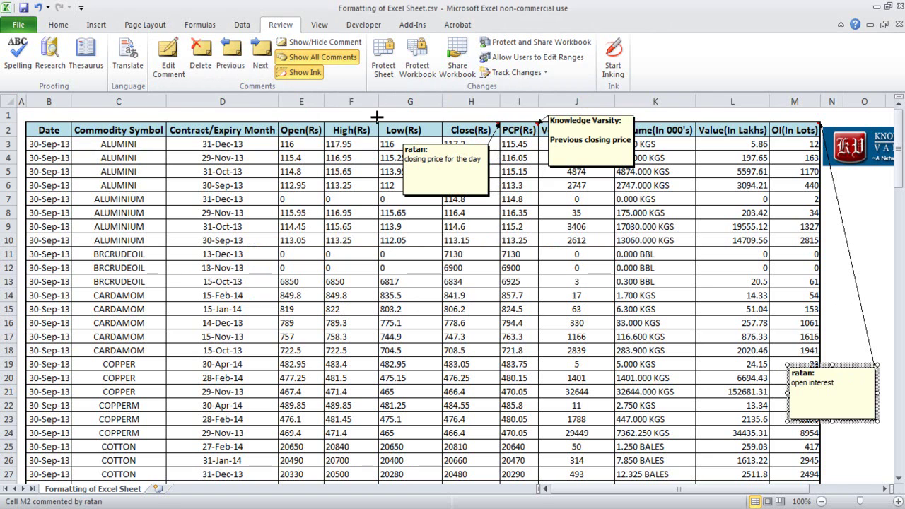
{"action": "left_click", "coordinate": [341, 43]}
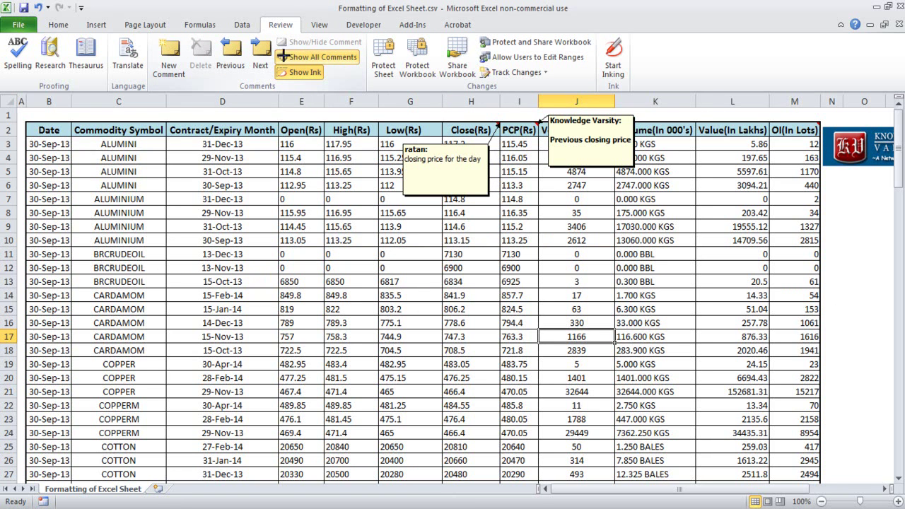
Replace the 1166 in J17 with z.
{"action": "type", "text": "z"}
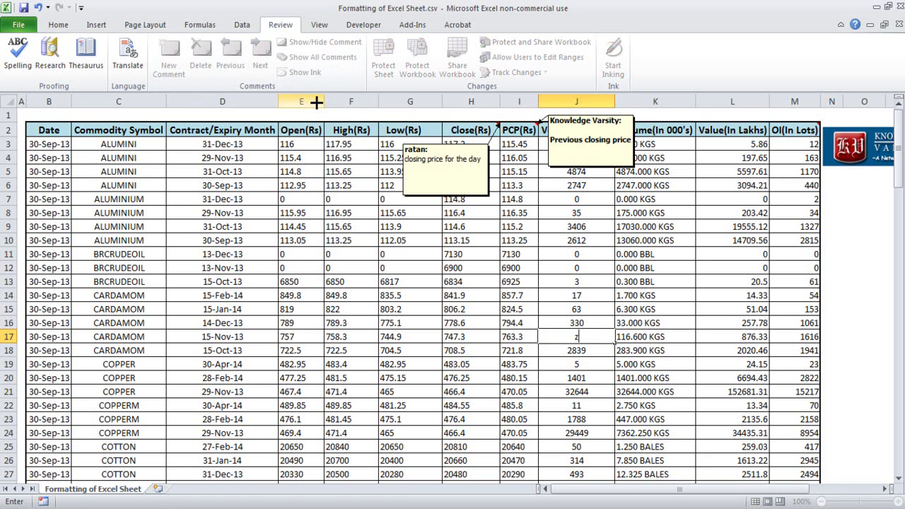
{"action": "key", "text": "Up"}
{"action": "key", "text": "Left"}
{"action": "key", "text": "Left"}
{"action": "key", "text": "Left"}
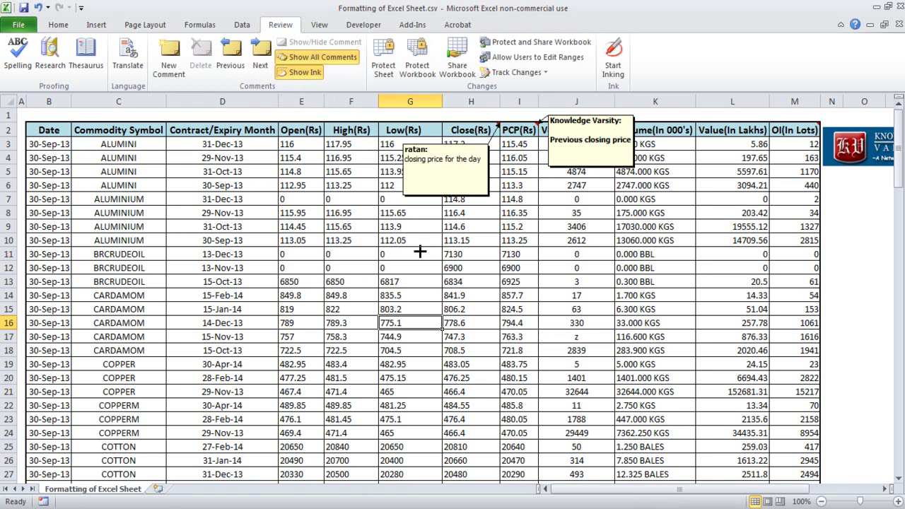
Toggle Show All Comments off and on, then hide the open interest comment on M2.
{"action": "left_click", "coordinate": [486, 189]}
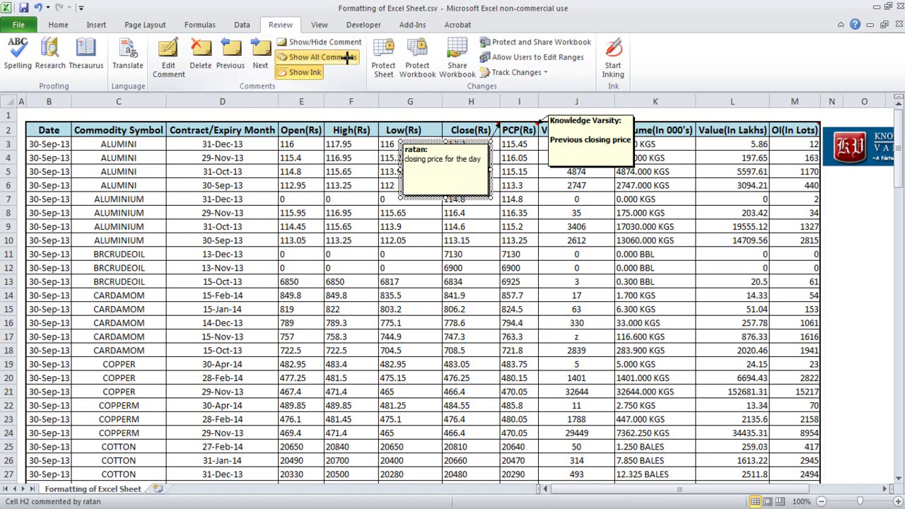
{"action": "left_click", "coordinate": [346, 57]}
{"action": "left_click", "coordinate": [346, 57]}
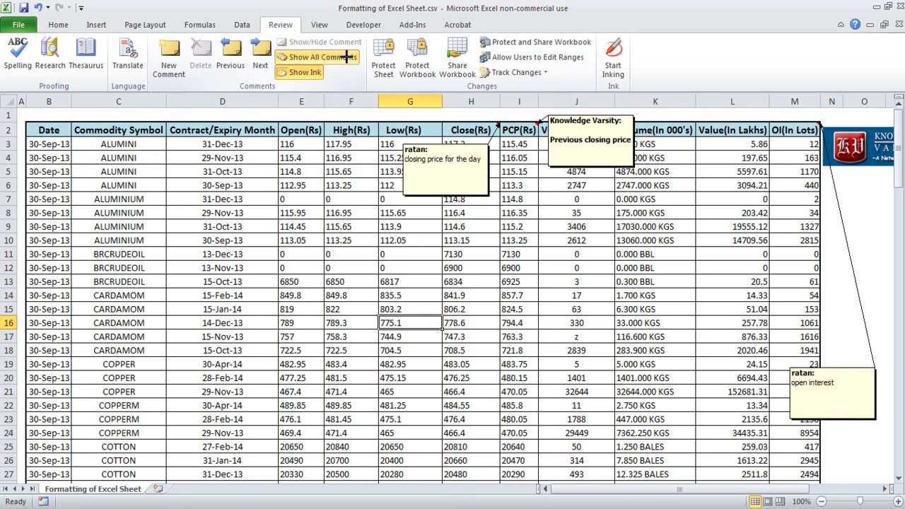
{"action": "left_click", "coordinate": [839, 367]}
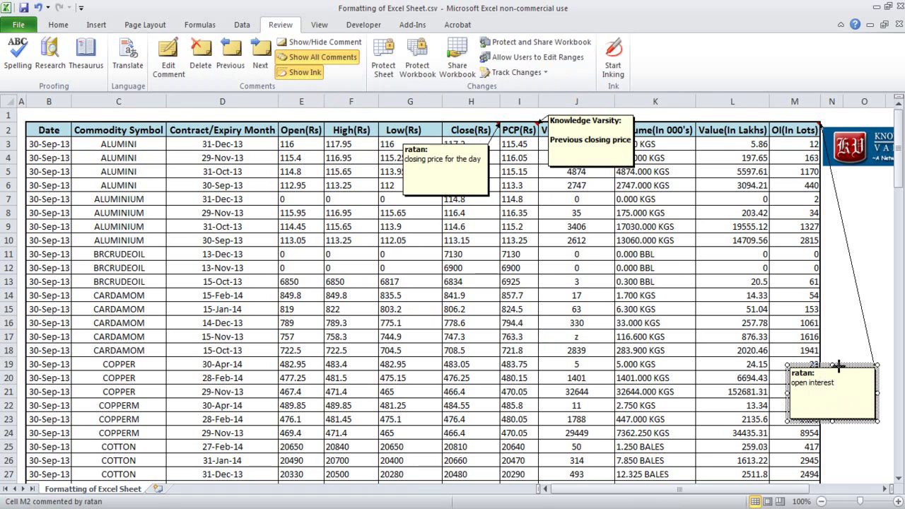
{"action": "left_click", "coordinate": [339, 41]}
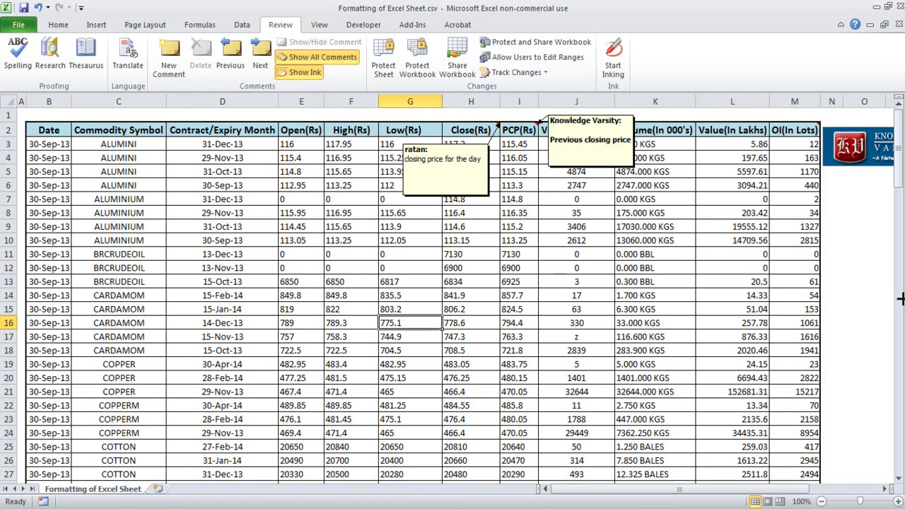
Hide and re-show the PCP(Rs) comment on I2, then display the open interest comment on M2.
{"action": "left_click", "coordinate": [542, 169]}
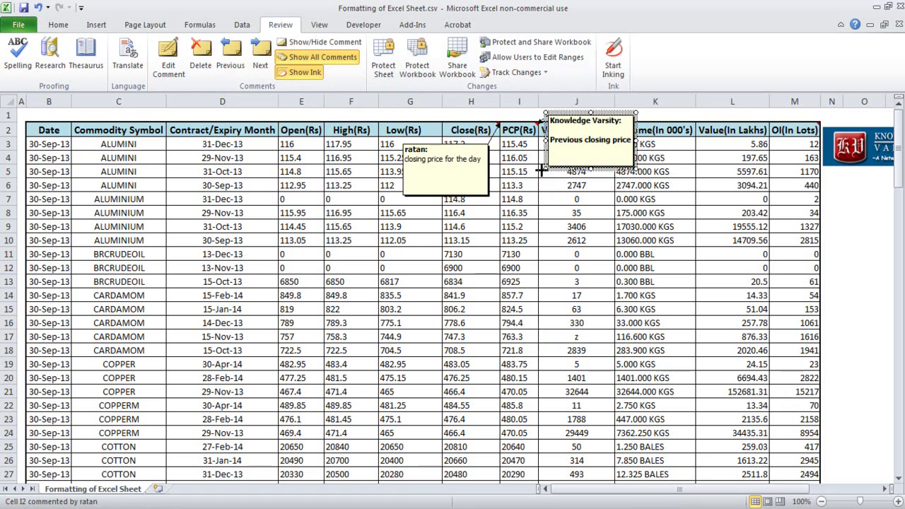
{"action": "left_click", "coordinate": [327, 40]}
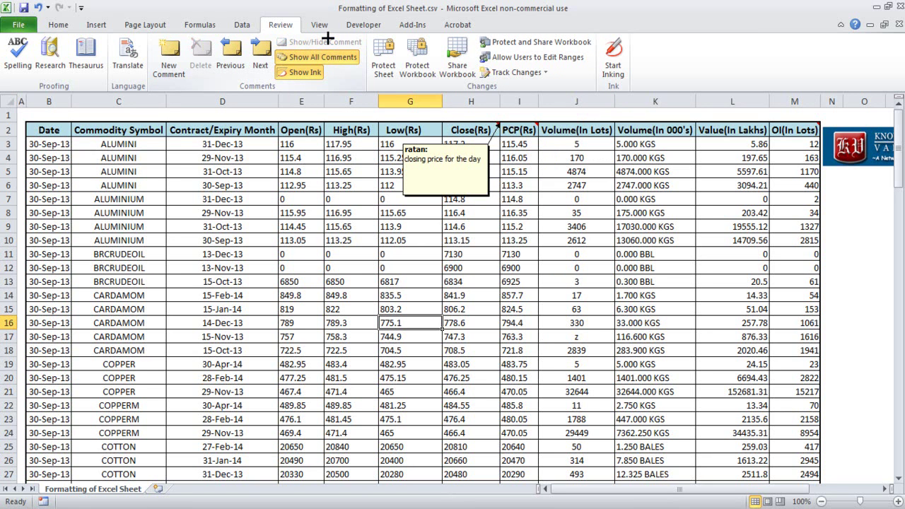
{"action": "left_click", "coordinate": [531, 129]}
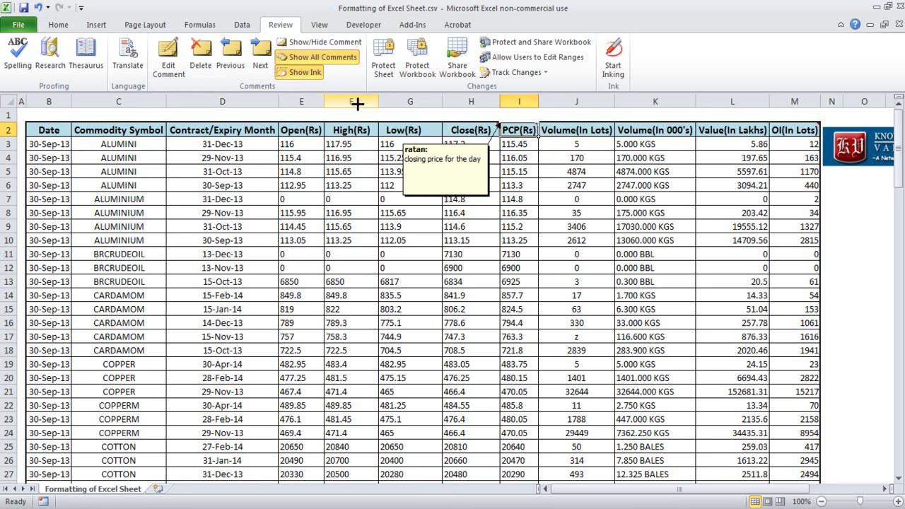
{"action": "left_click", "coordinate": [330, 41]}
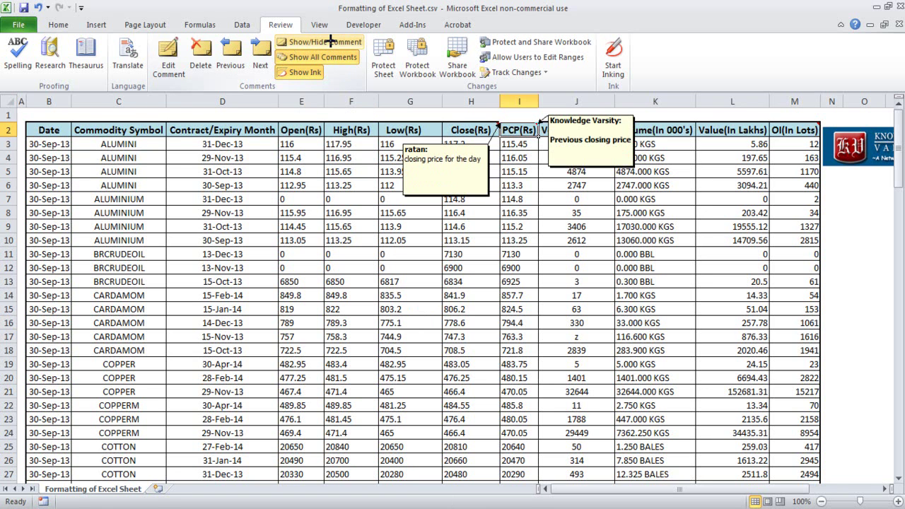
{"action": "left_click", "coordinate": [797, 129]}
{"action": "left_click", "coordinate": [335, 39]}
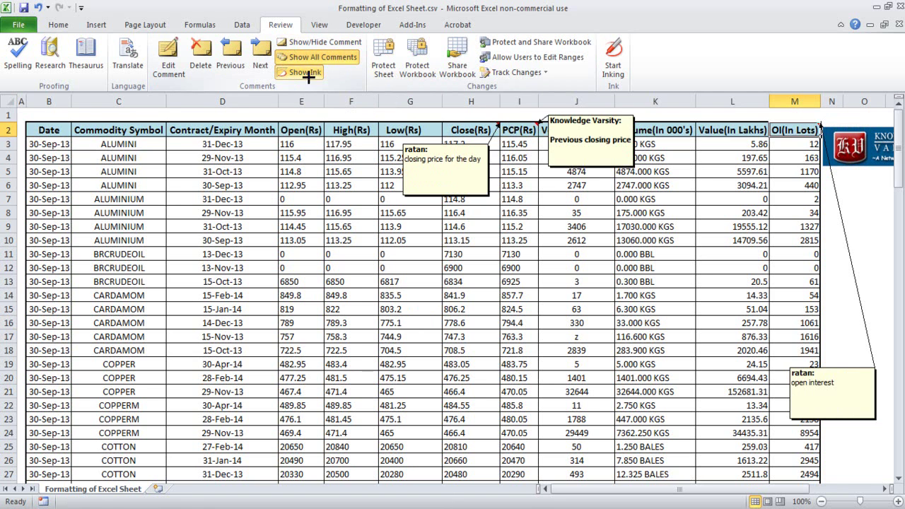
Turn off Show All Comments and step through the H2, I2 and M2 comments with Next, restarting once.
{"action": "left_click", "coordinate": [316, 57]}
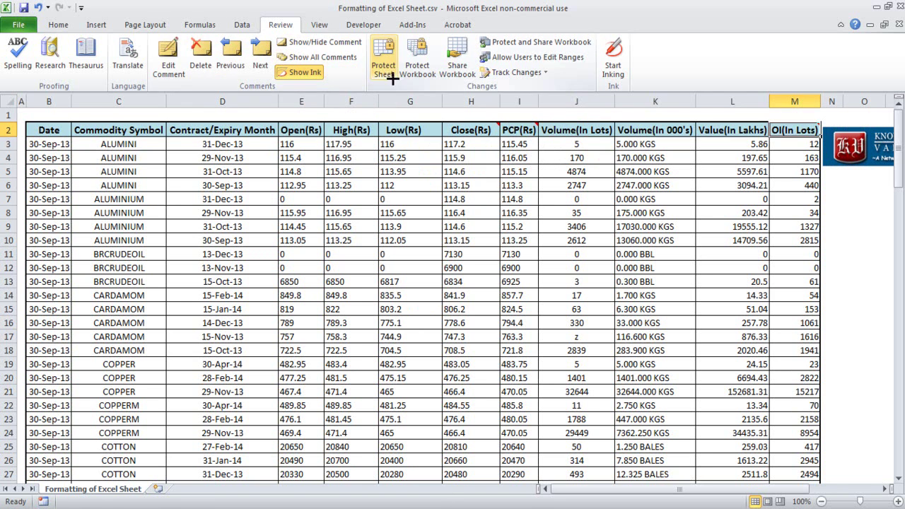
{"action": "left_click", "coordinate": [472, 129]}
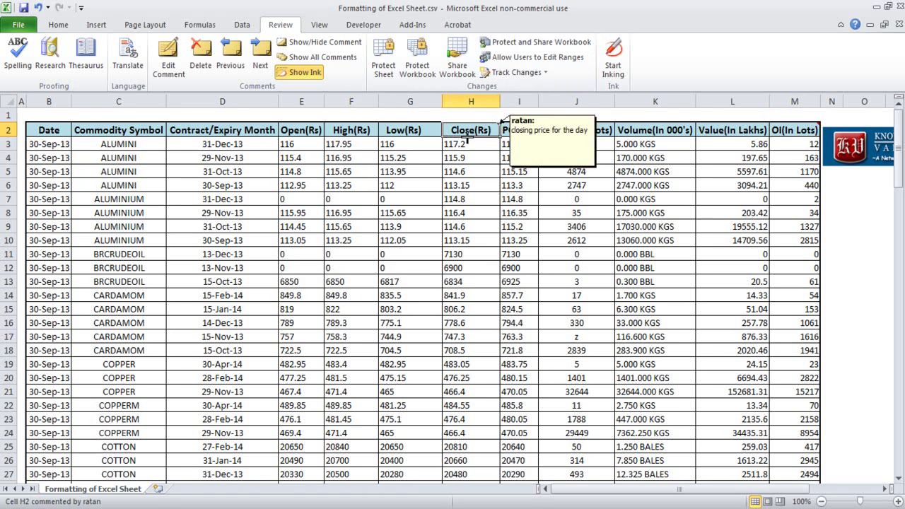
{"action": "left_click", "coordinate": [261, 48]}
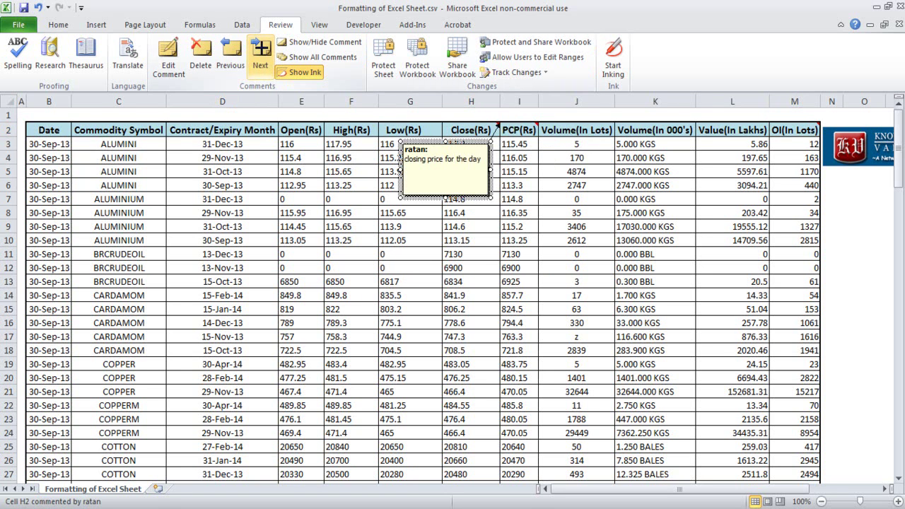
{"action": "left_click", "coordinate": [260, 49]}
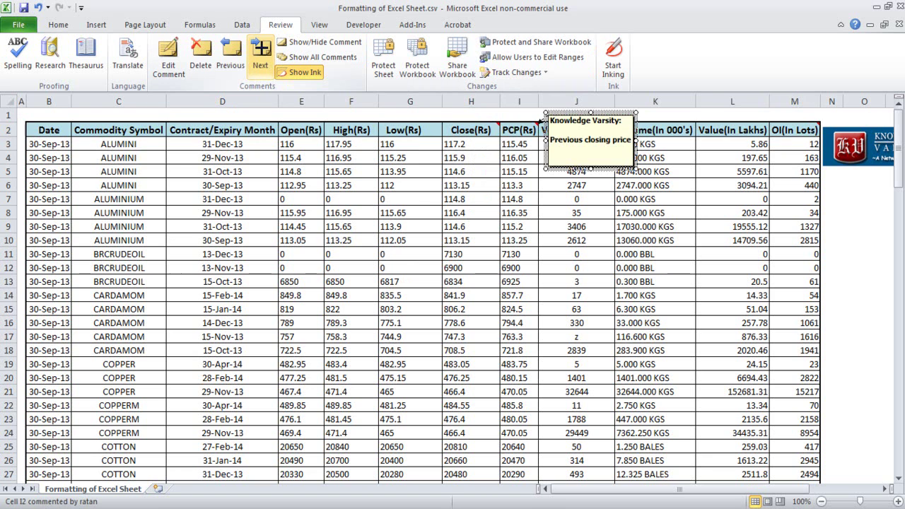
{"action": "left_click", "coordinate": [260, 48]}
{"action": "left_click", "coordinate": [261, 48]}
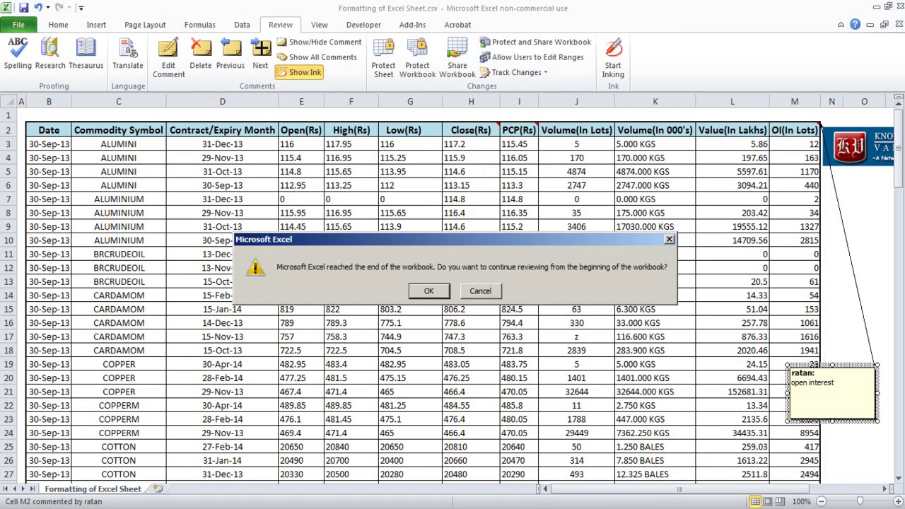
{"action": "left_click", "coordinate": [427, 292]}
{"action": "left_click", "coordinate": [260, 48]}
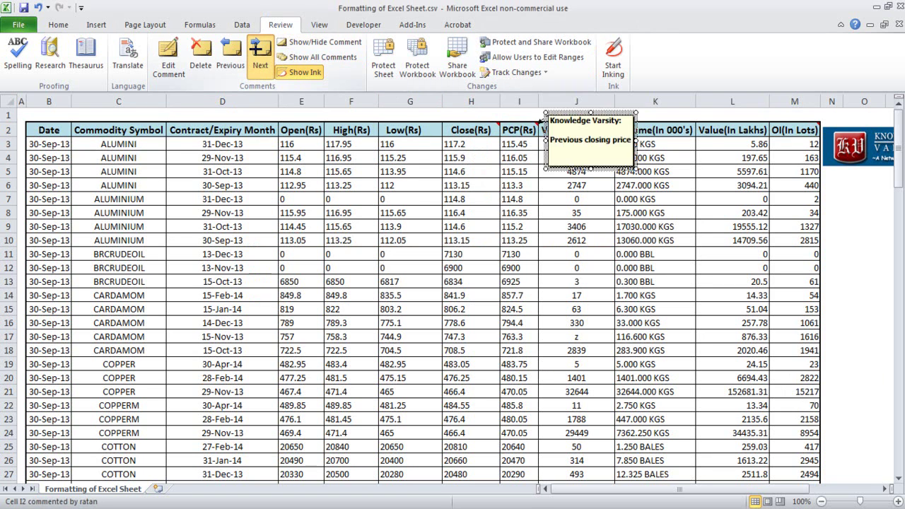
{"action": "left_click", "coordinate": [260, 48]}
{"action": "left_click", "coordinate": [448, 295]}
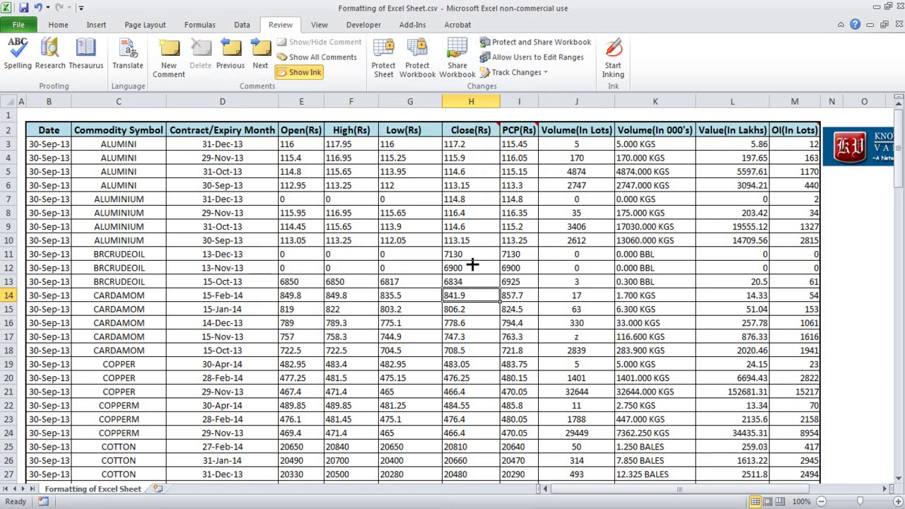
Delete the closing price comment from the Close(Rs) header in H2, then select I2 and M2.
{"action": "left_click", "coordinate": [468, 132]}
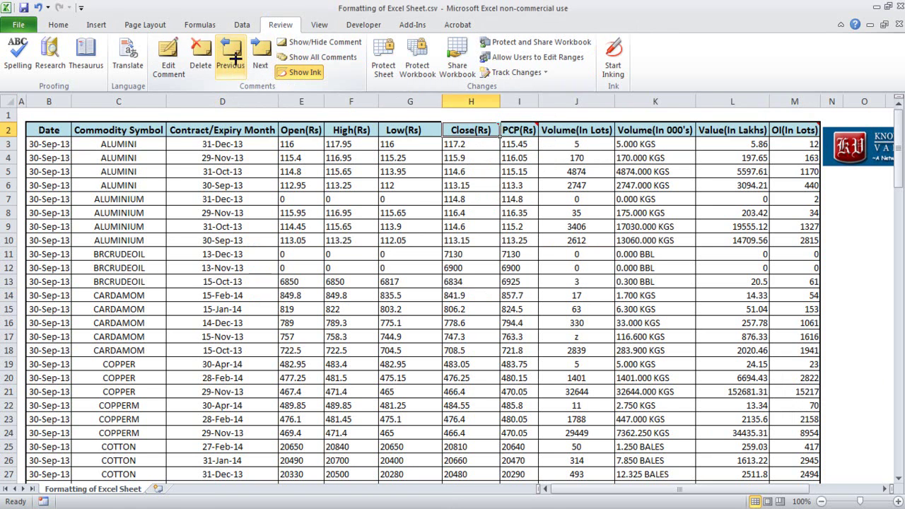
{"action": "left_click", "coordinate": [202, 53]}
{"action": "left_click", "coordinate": [488, 200]}
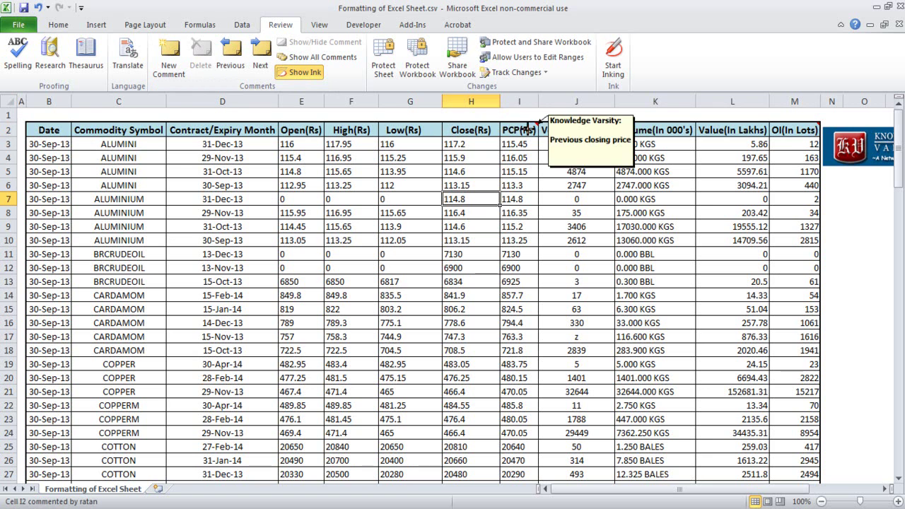
{"action": "left_click", "coordinate": [528, 129]}
{"action": "left_click", "coordinate": [787, 130]}
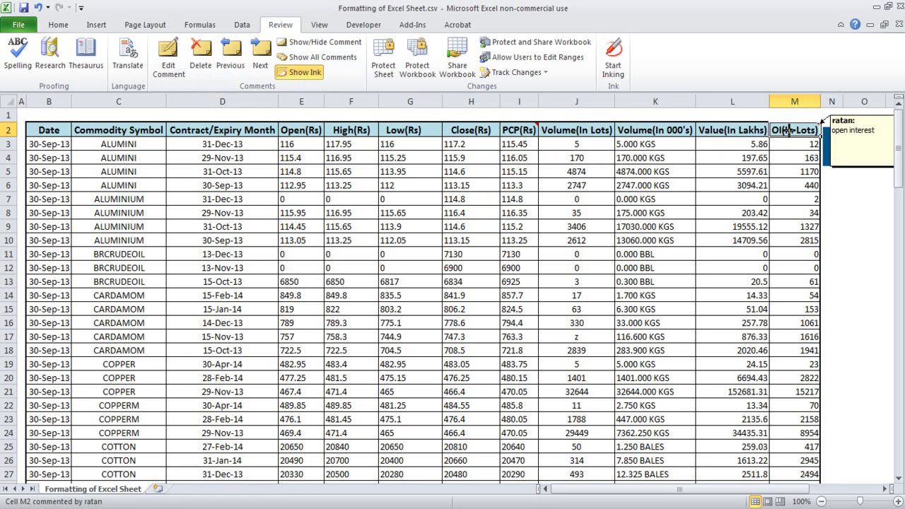
Remove the 'open interest' comment from M2 using the right-click Delete Comment option.
{"action": "right_click", "coordinate": [788, 130]}
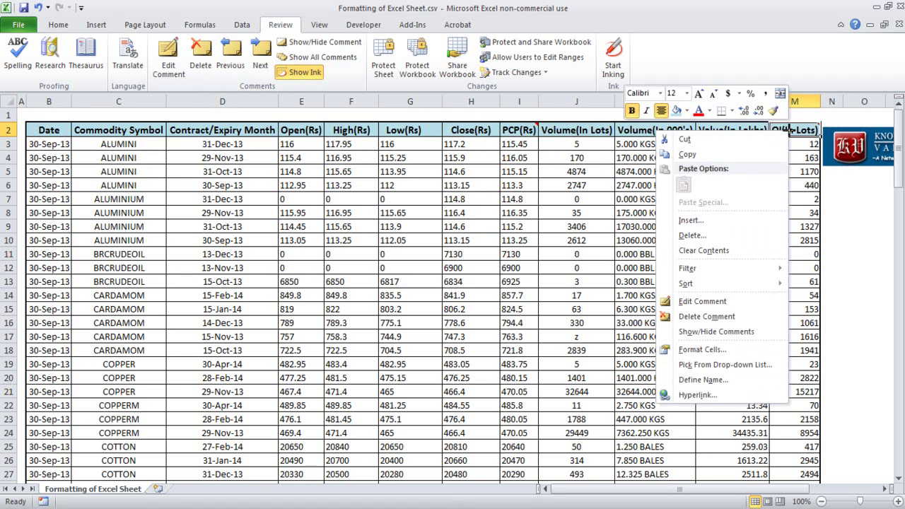
{"action": "left_click", "coordinate": [703, 317]}
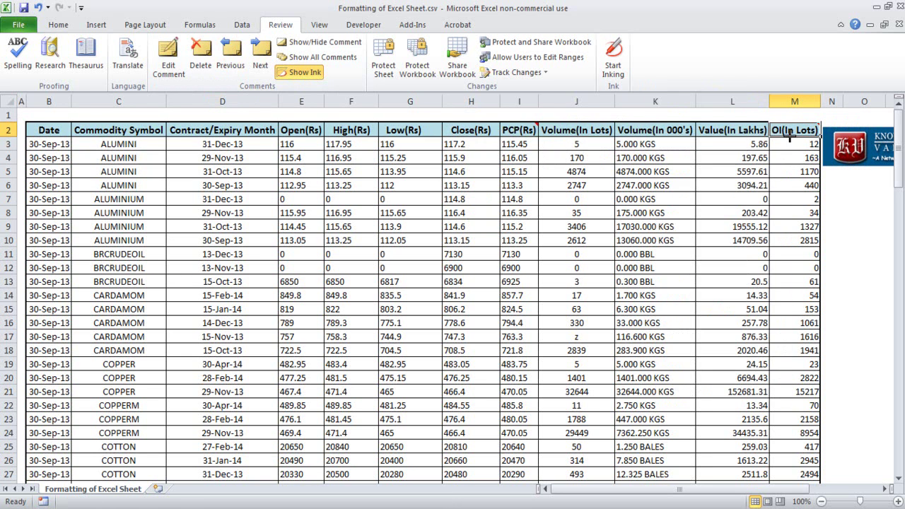
{"action": "left_click", "coordinate": [201, 50]}
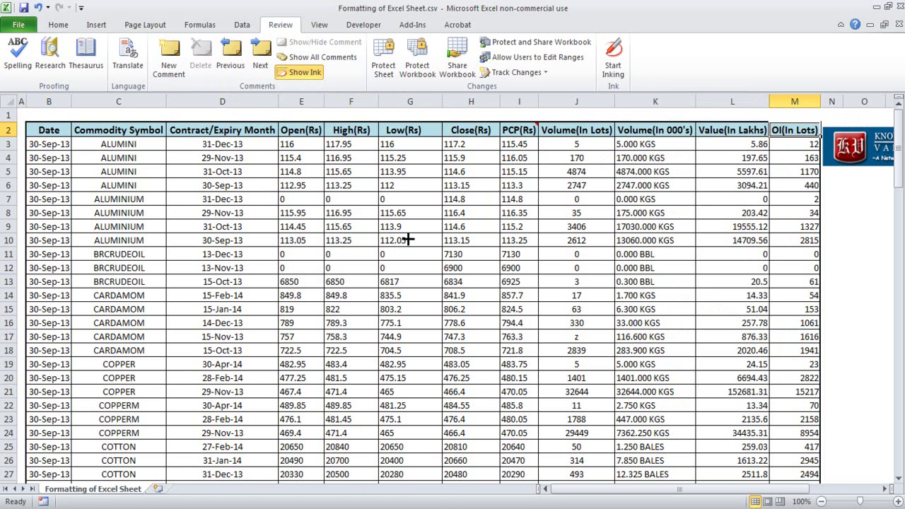